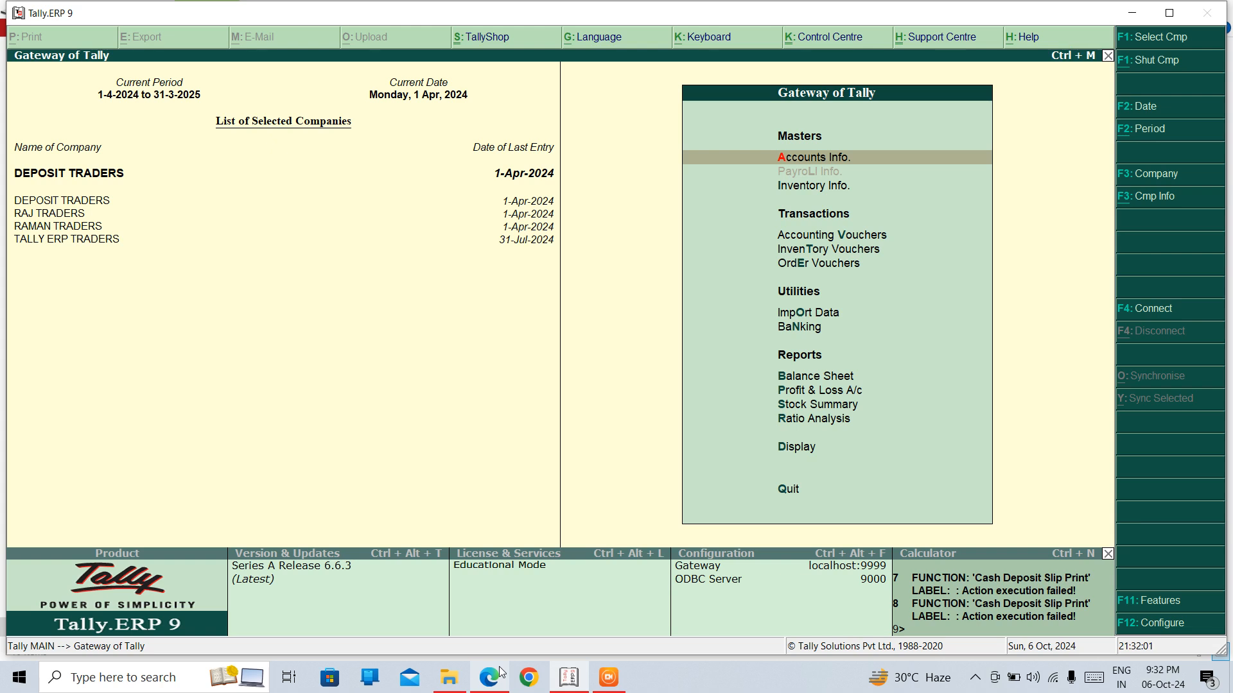
- Open Payment Advice under the Banking utilities for DEPOSIT TRADERS
key(Down)
key(Down)
key(Down)
key(Down)
key(Down)
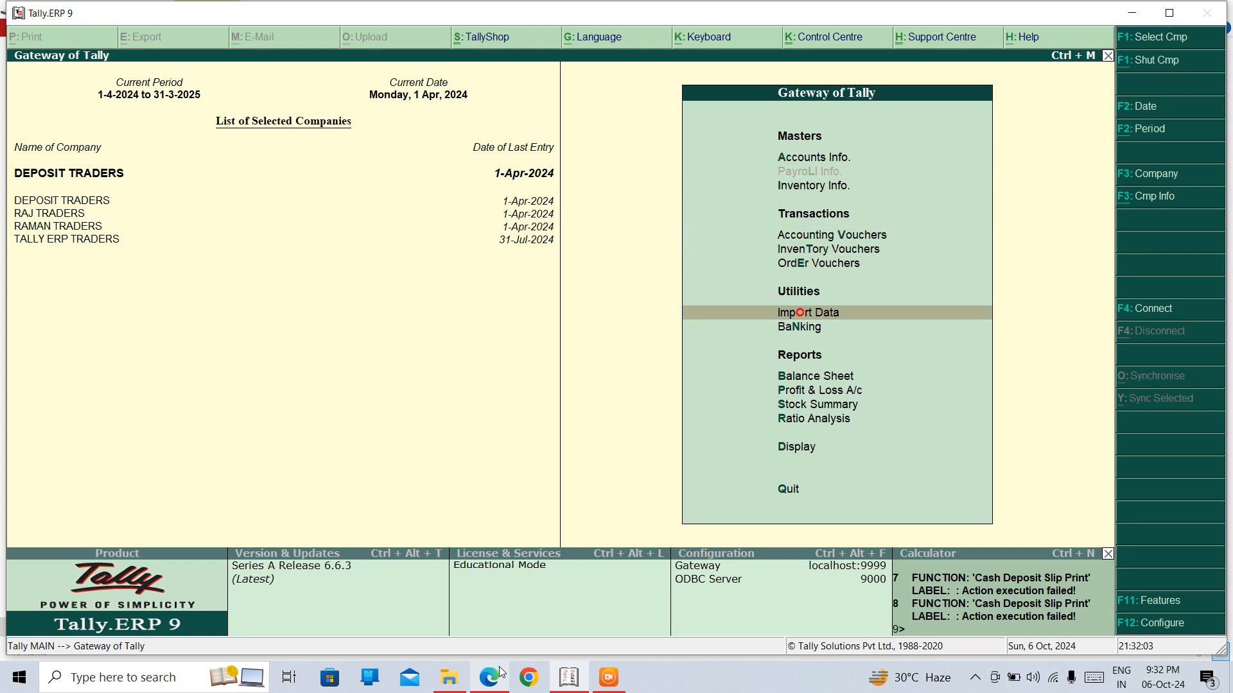
key(Down)
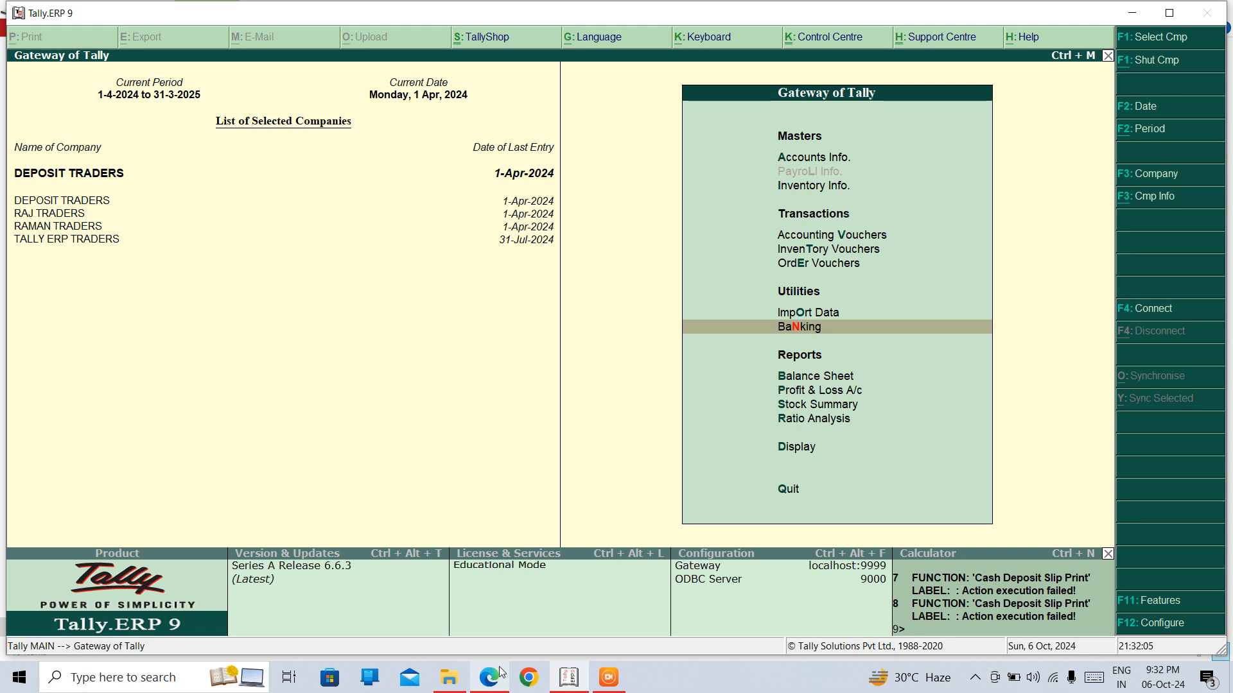
key(Return)
key(Down)
key(Down)
key(Down)
key(Down)
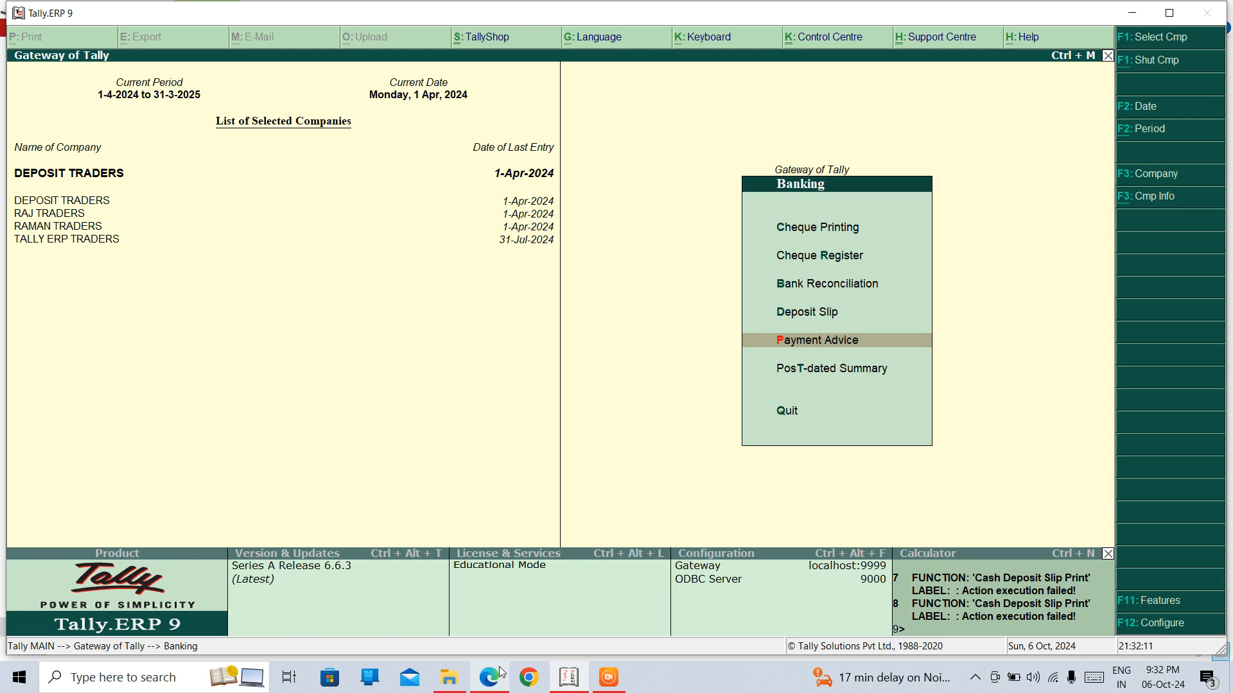
key(Return)
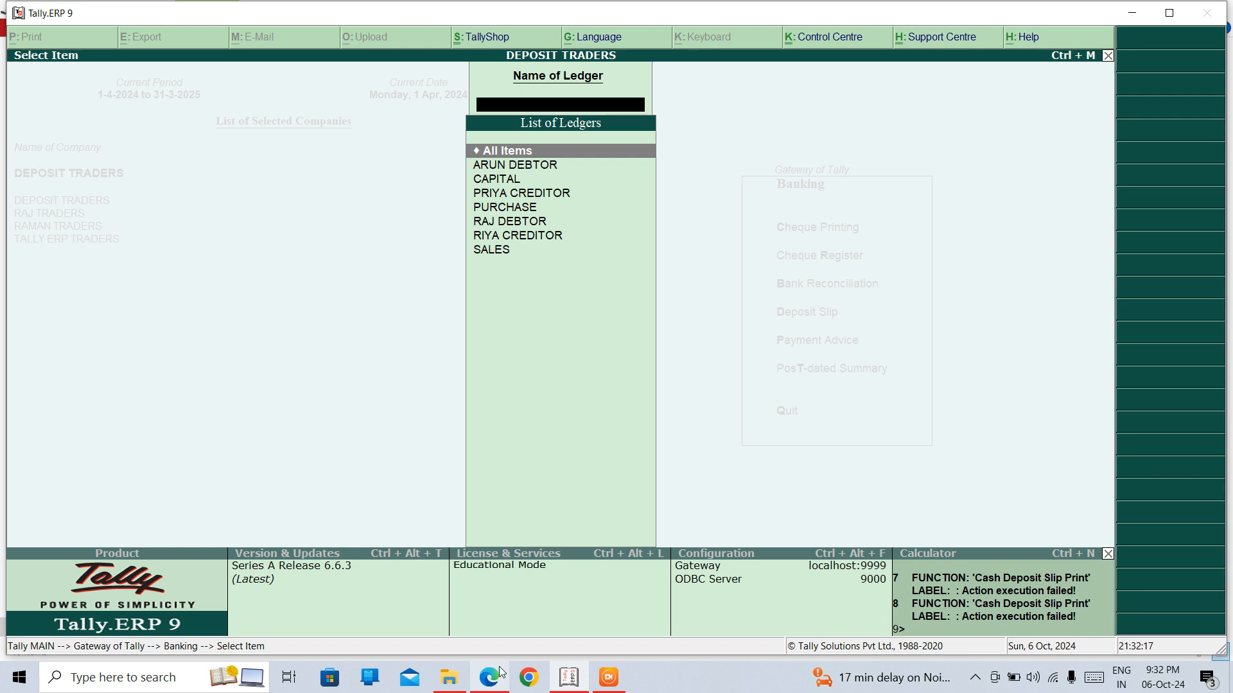
- Display the payment advice for the second debtor ledger in the list
key(Down)
key(Down)
key(Down)
key(Down)
key(Down)
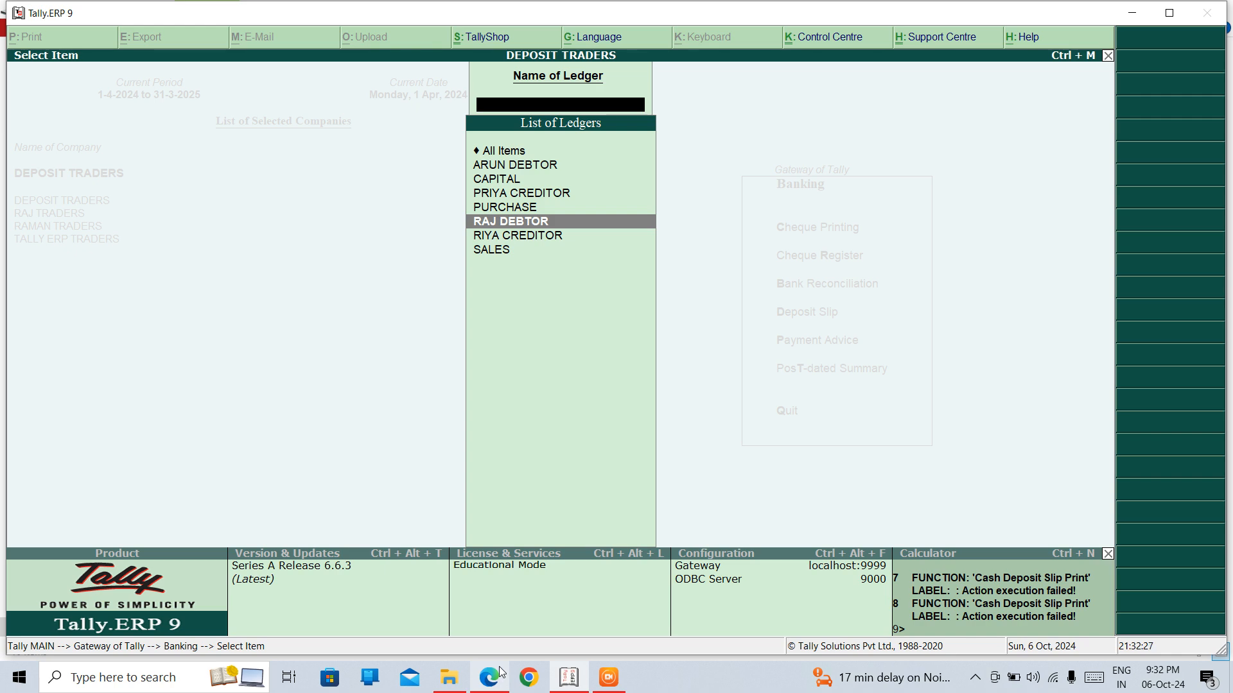
key(Return)
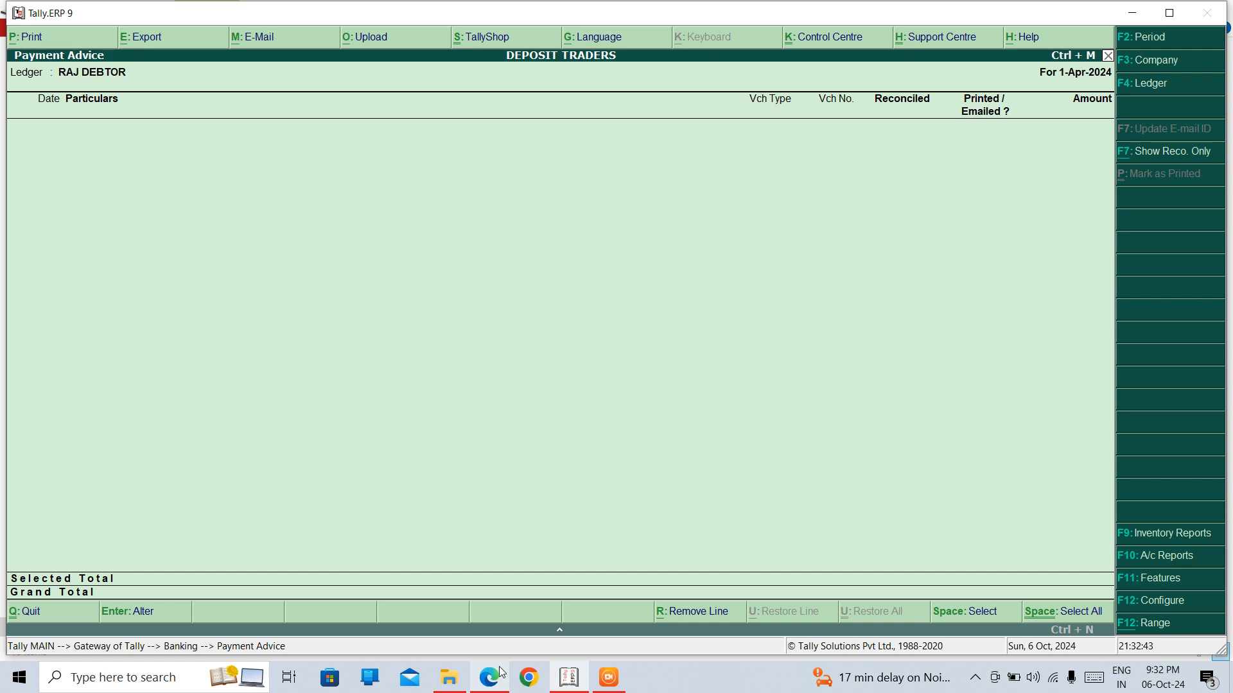
- Return to the ledger selection and display the payment advice for All Items
key(Escape)
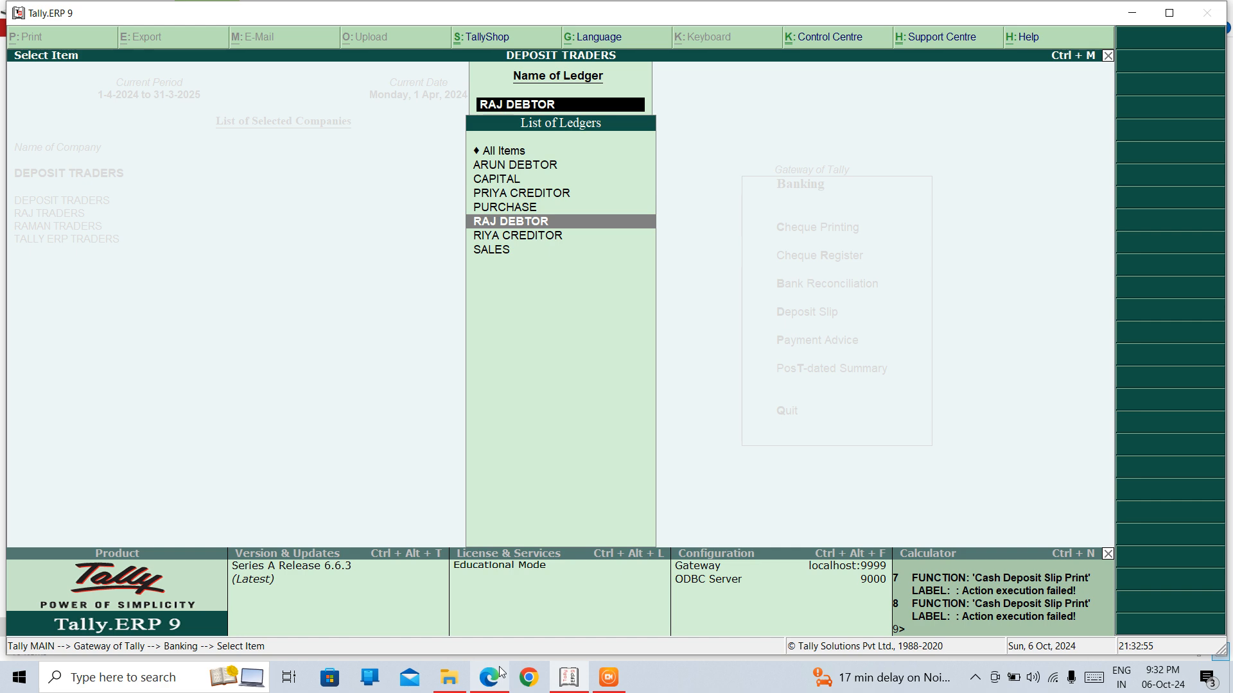
key(Up)
key(Up)
key(Up)
key(Up)
key(Up)
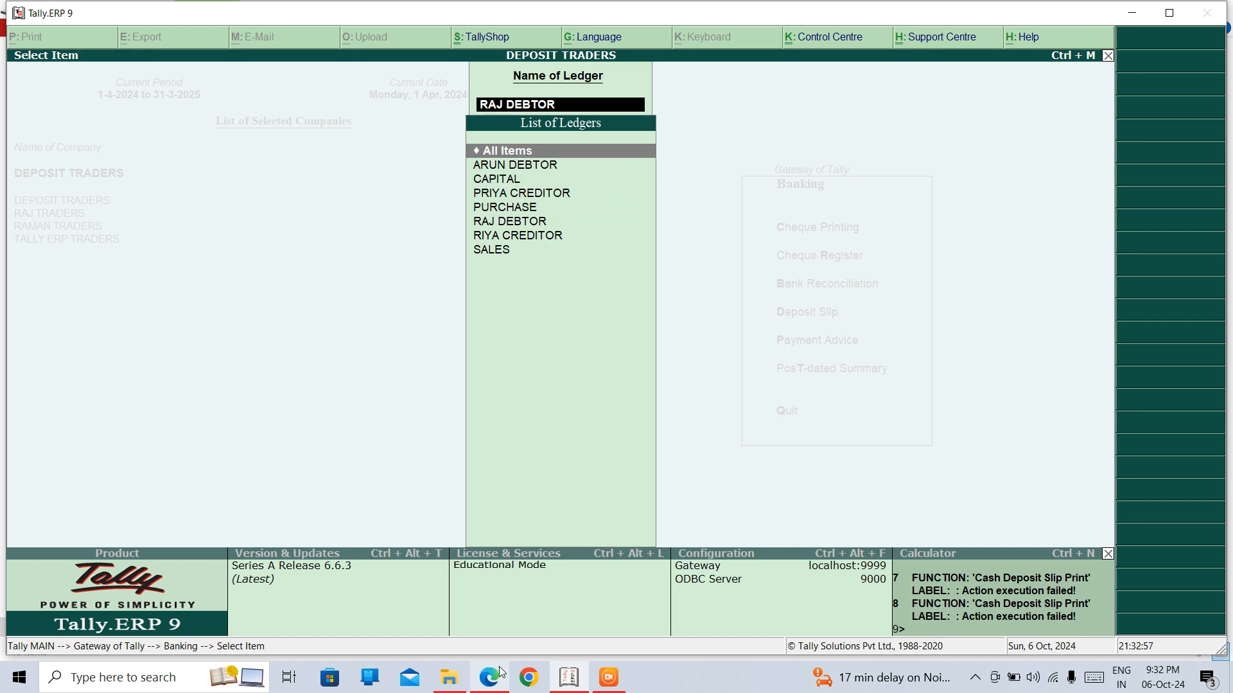
key(Return)
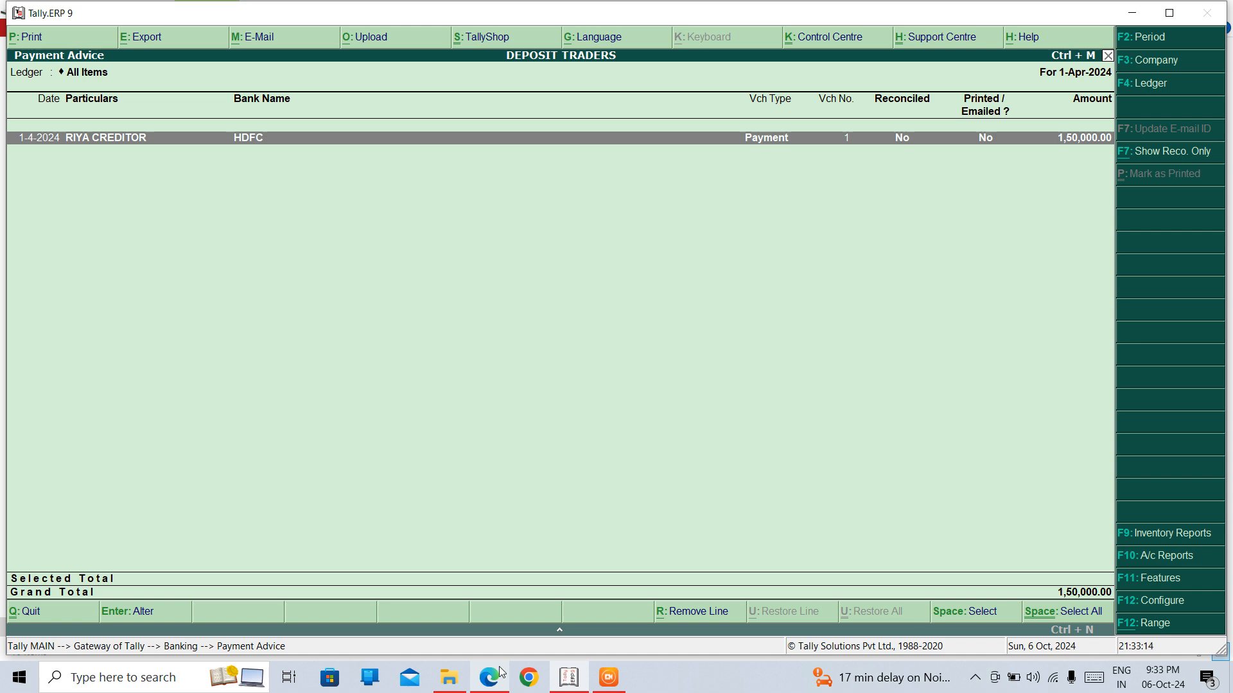
- Select the HDFC creditor payment for printing and set its Payment Advice Date to 1-4-24
key(space)
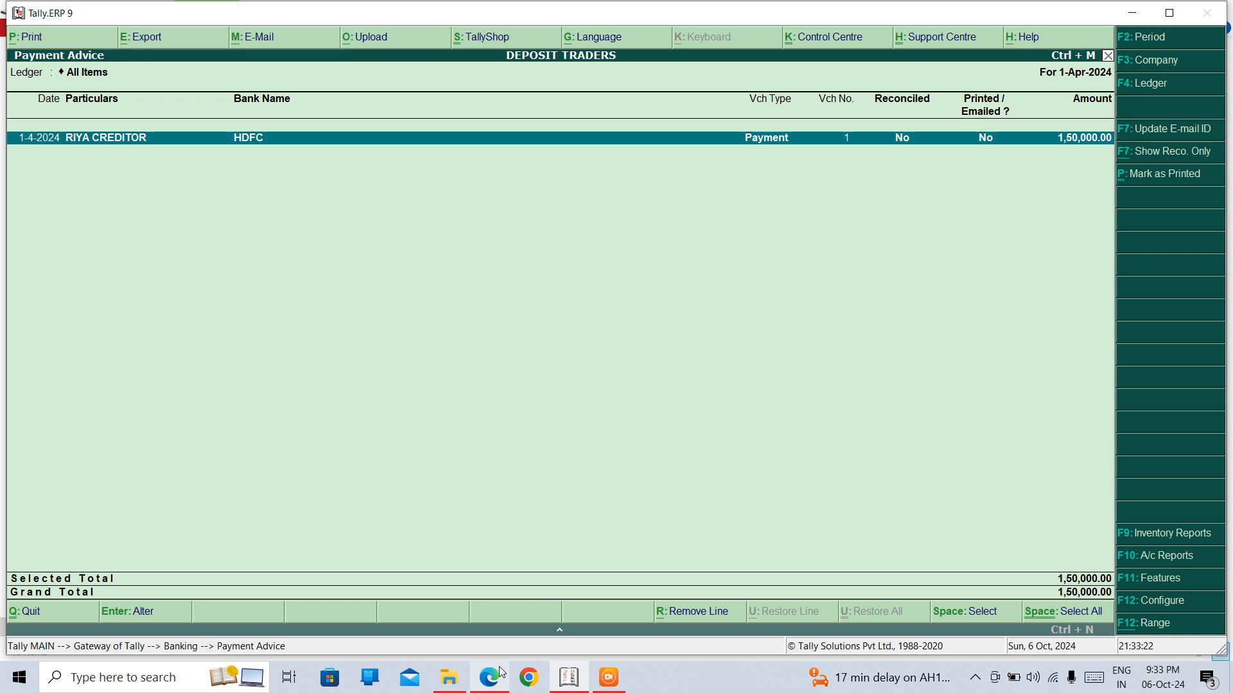
key(alt+p)
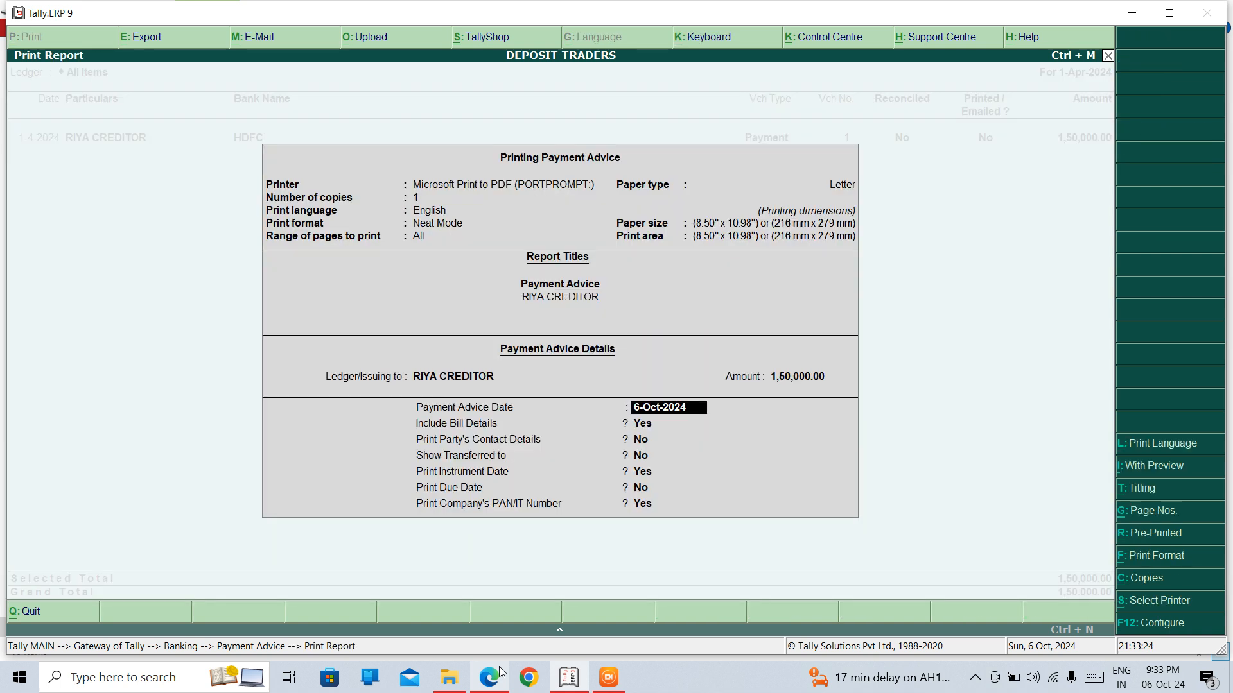
text(-)
text(4-24)
key(Return)
- Keep the bill and party contact settings and set Show Transferred to to Yes for the payment advice
key(Return)
key(Return)
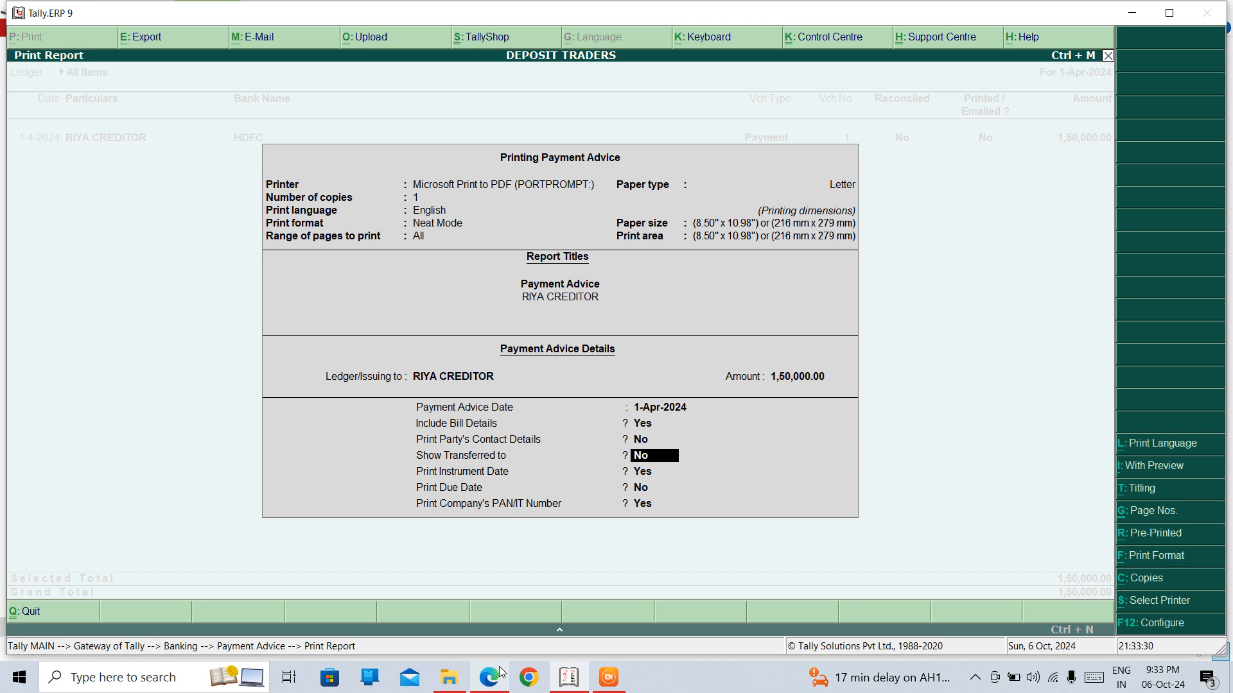
text(y)
key(Return)
key(Return)
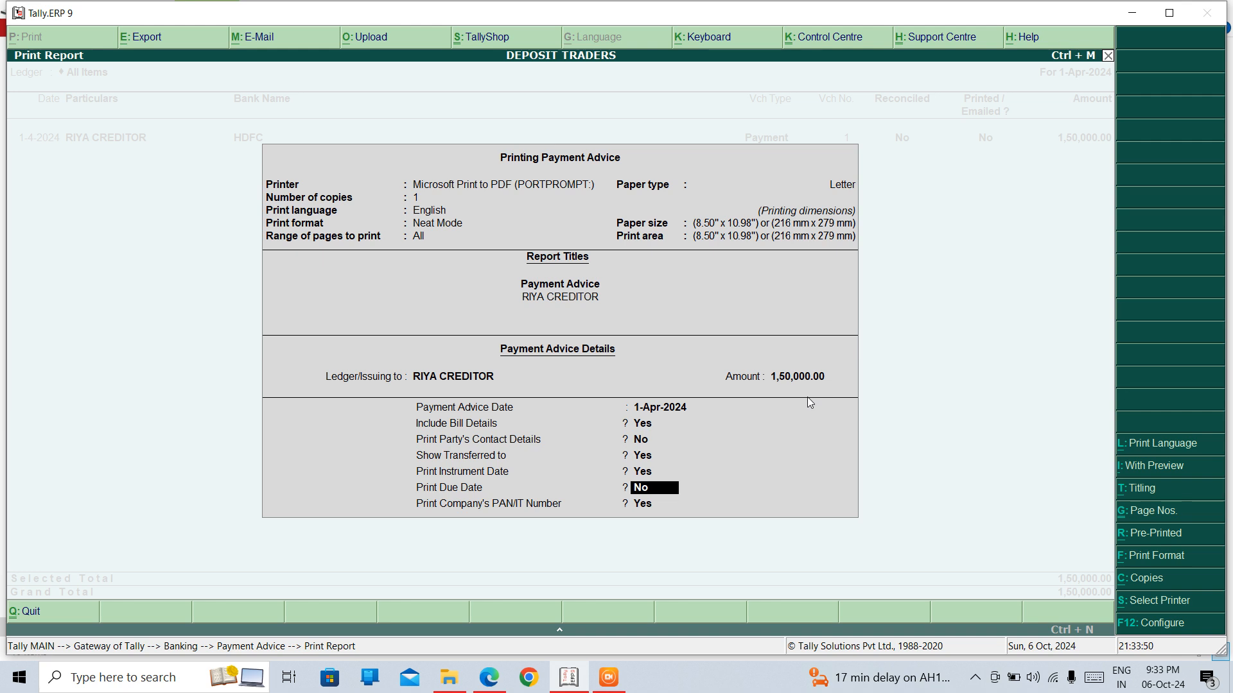
- Review the payment advice print options from the advice date down to the company's PAN/IT number setting
key(Up)
key(Up)
key(Up)
key(Up)
key(Up)
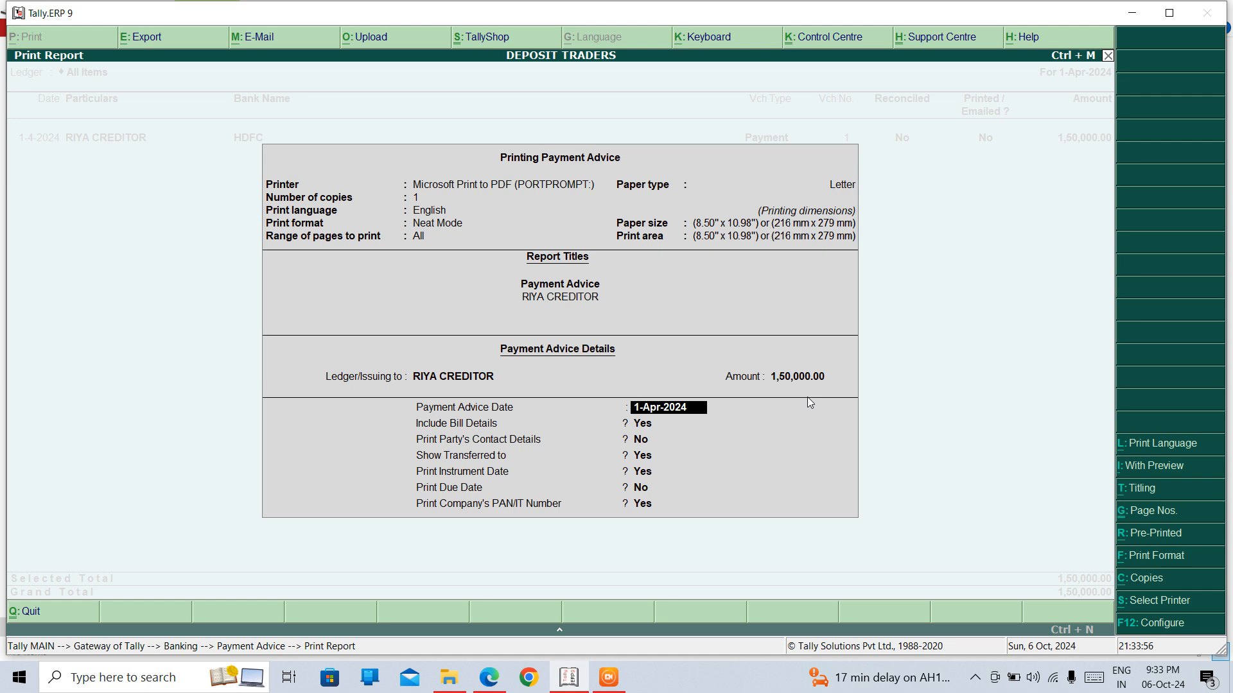
key(Down)
key(Down)
key(Down)
key(Down)
key(Down)
key(Down)
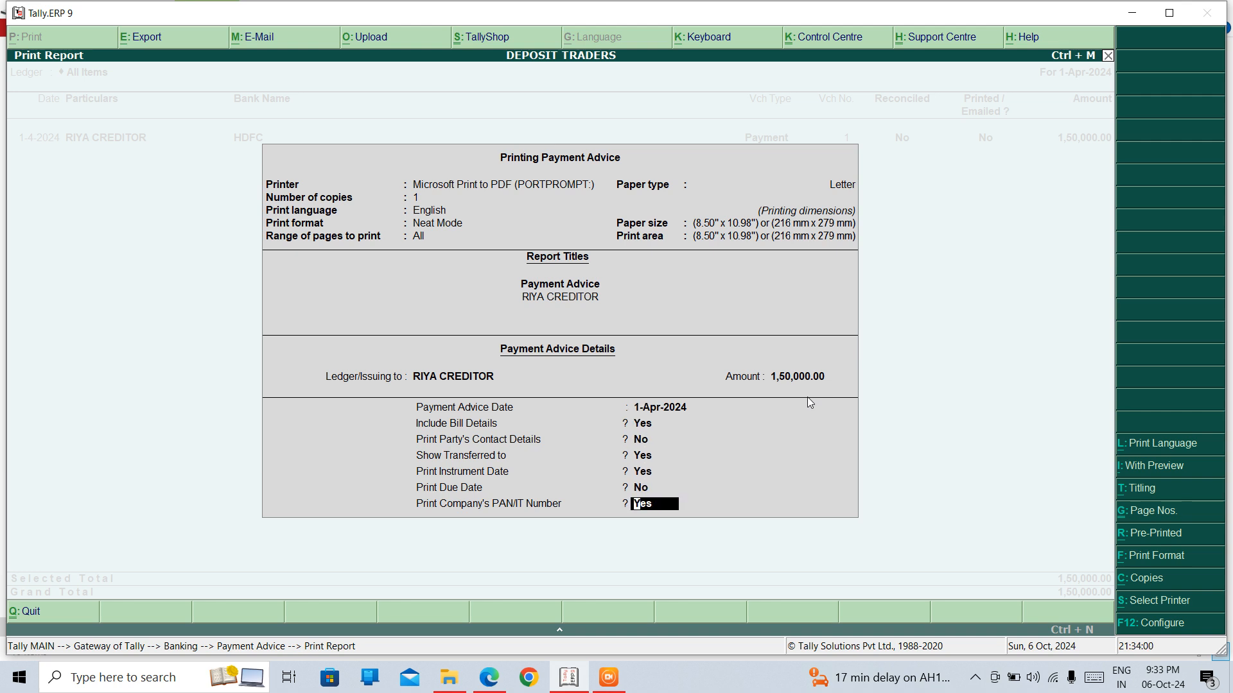
- Print the payment advice to a PDF file named PAYMENT ADVICE on the Desktop
key(Return)
key(Return)
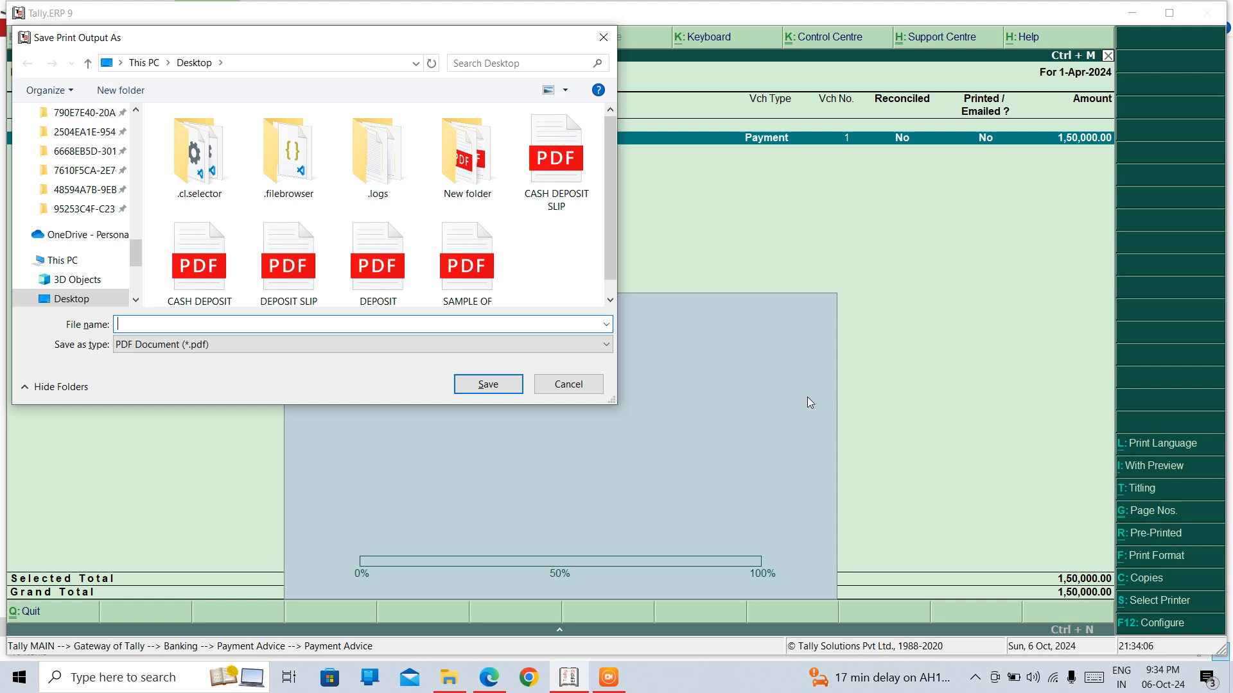
text(PAYMENT ADVICE)
key(Return)
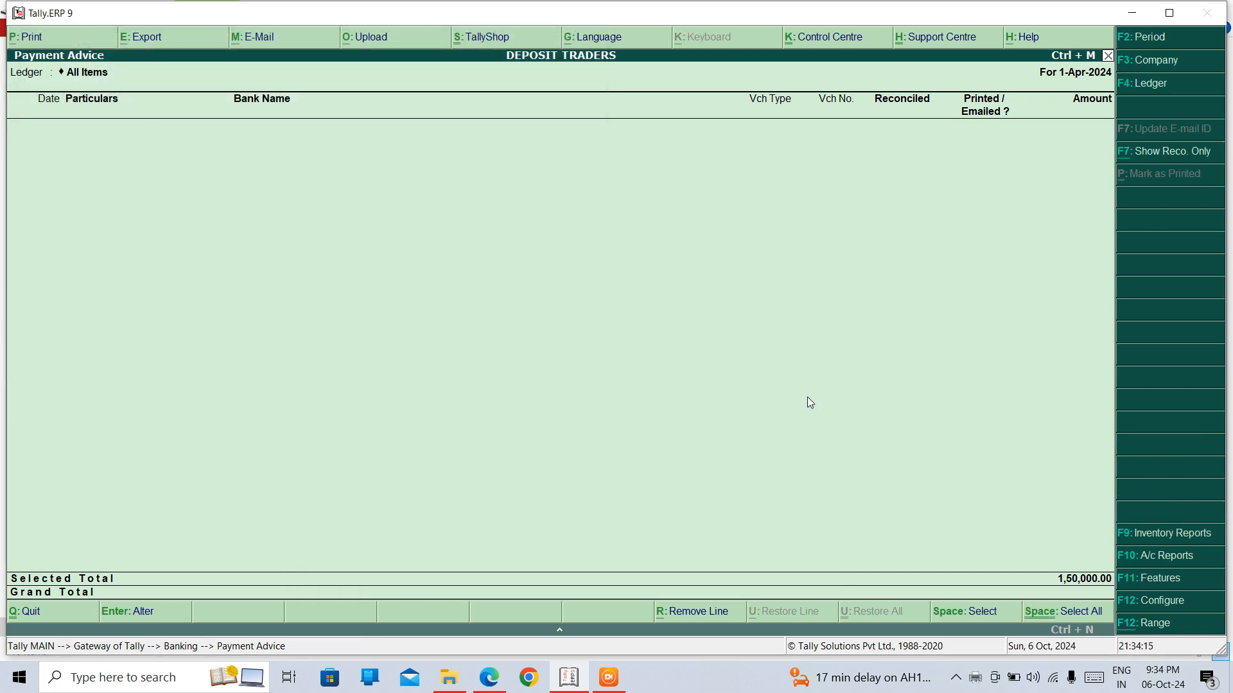
- Switch to the desktop and open the PAYMENT ADVICE PDF
key(super+d)
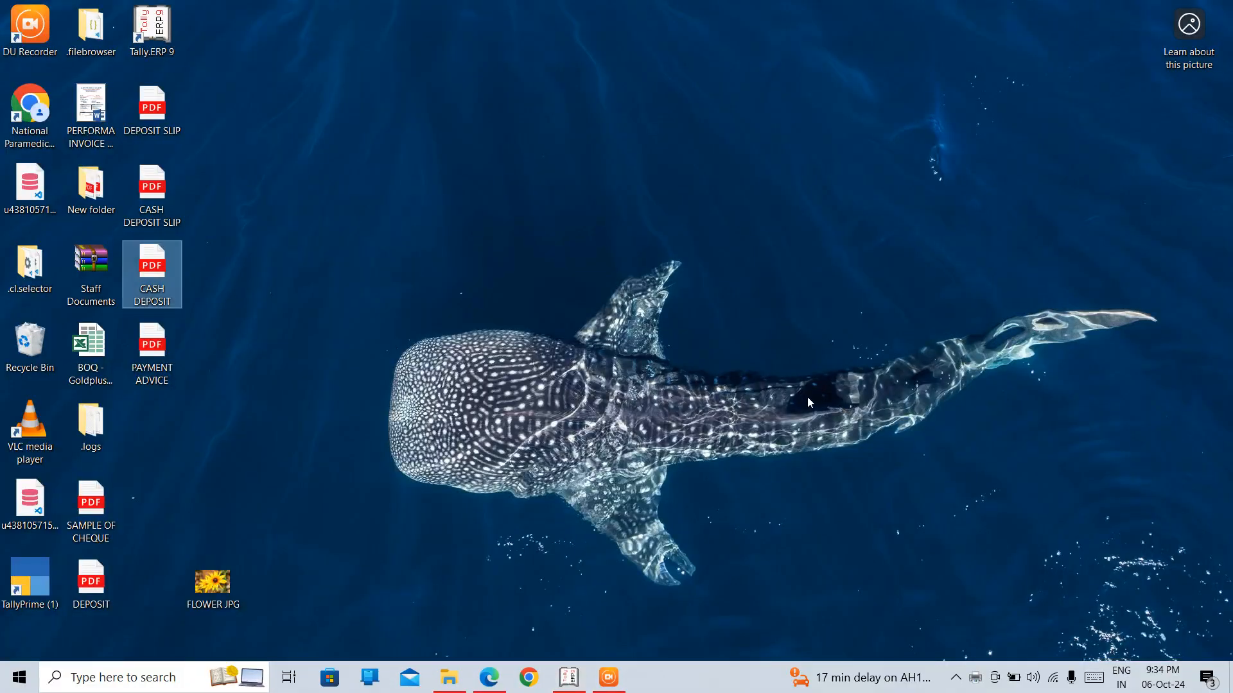
click(276, 310)
click(160, 342)
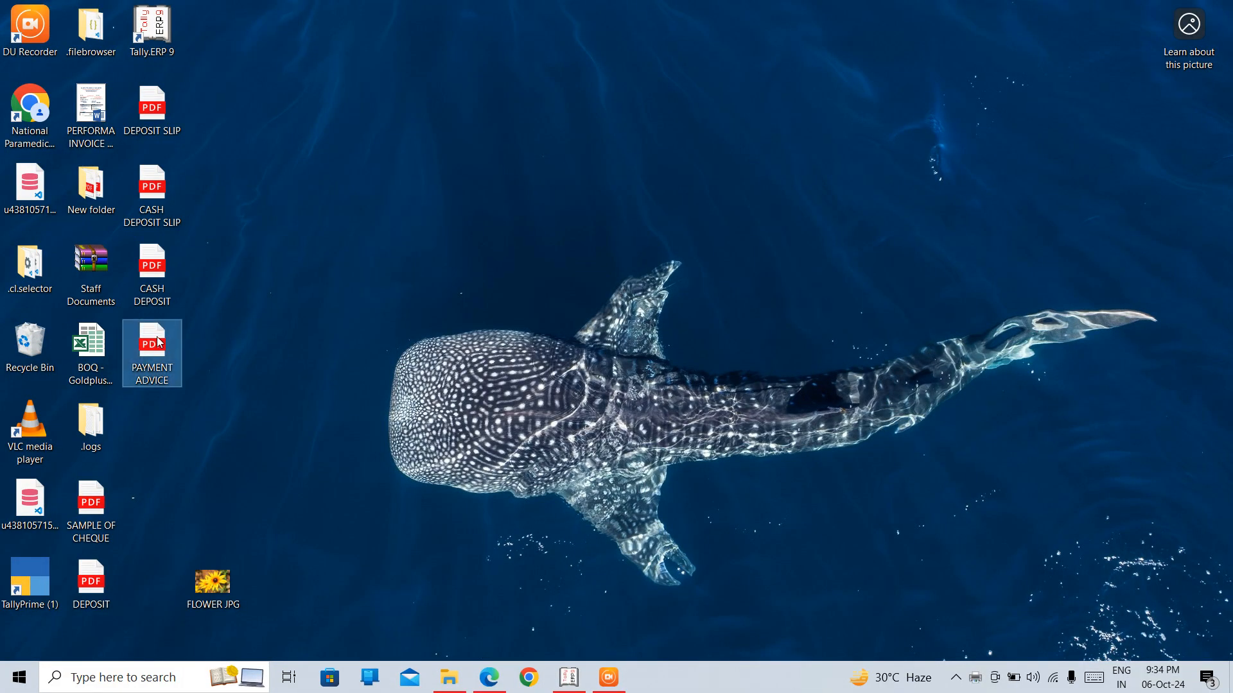
double_click(159, 343)
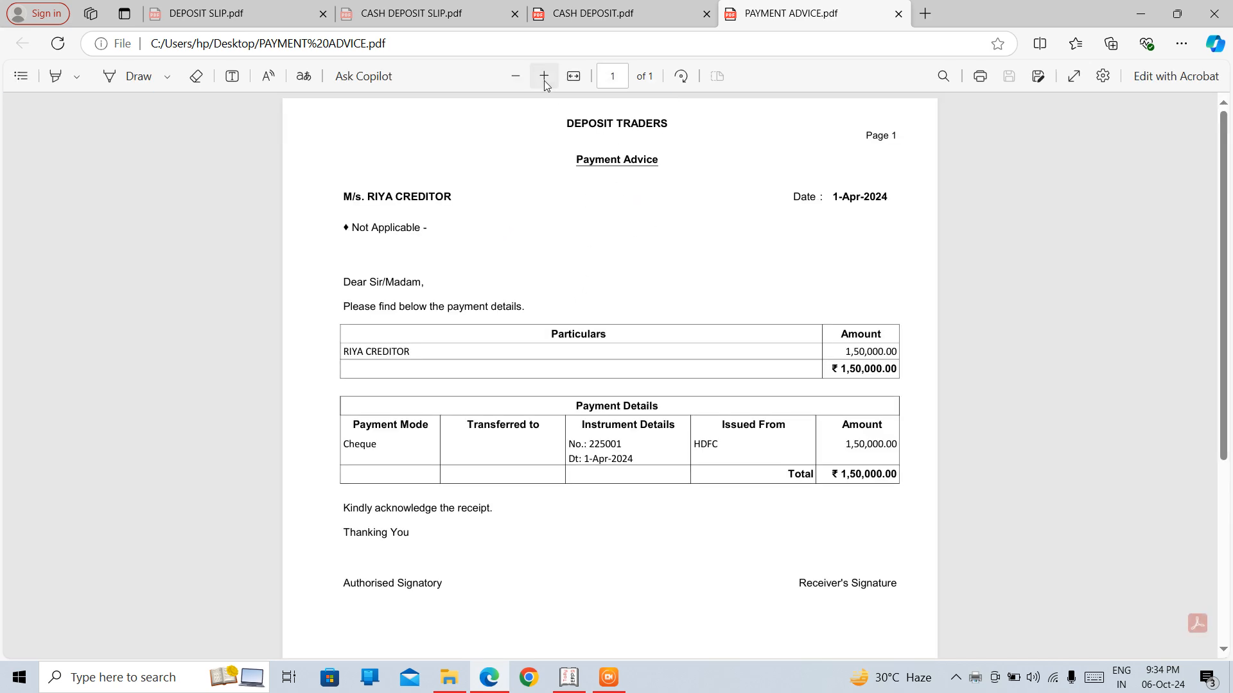
- Examine the payment advice PDF, including the party, payment mode, instrument details, issuing bank, amounts and signature areas
click(544, 76)
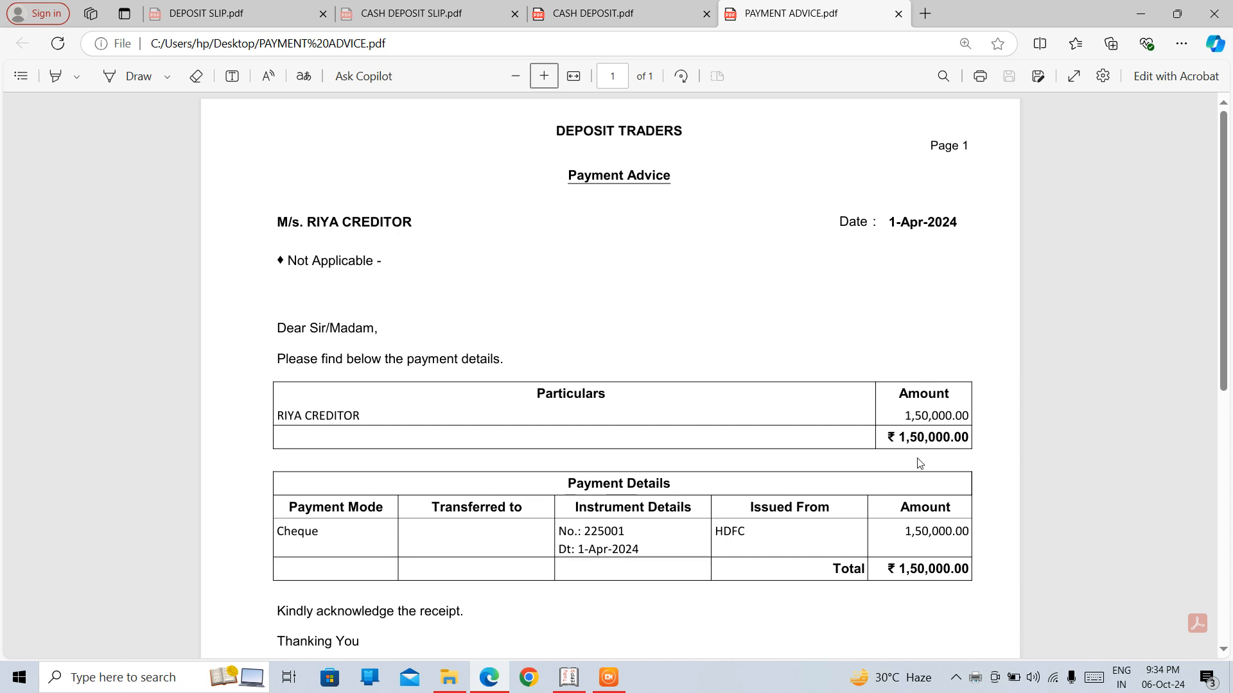
scroll(919, 463, down, 2)
scroll(920, 463, down, 2)
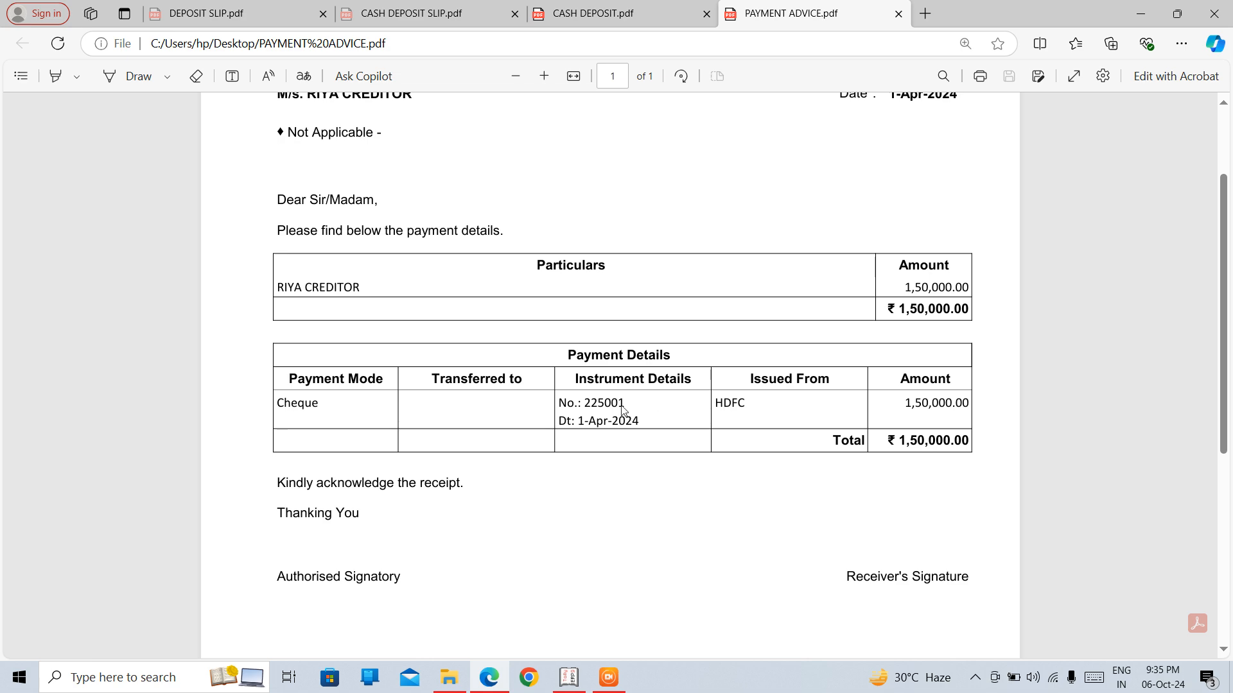
drag(716, 398, 789, 434)
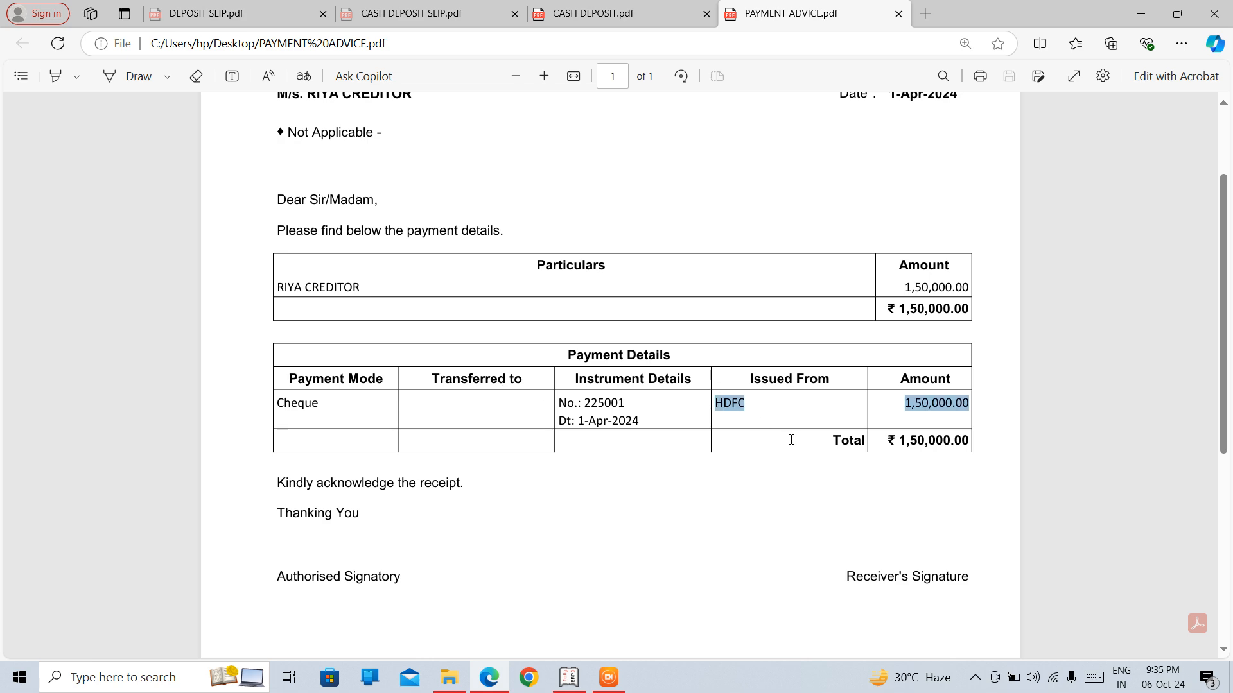
click(798, 444)
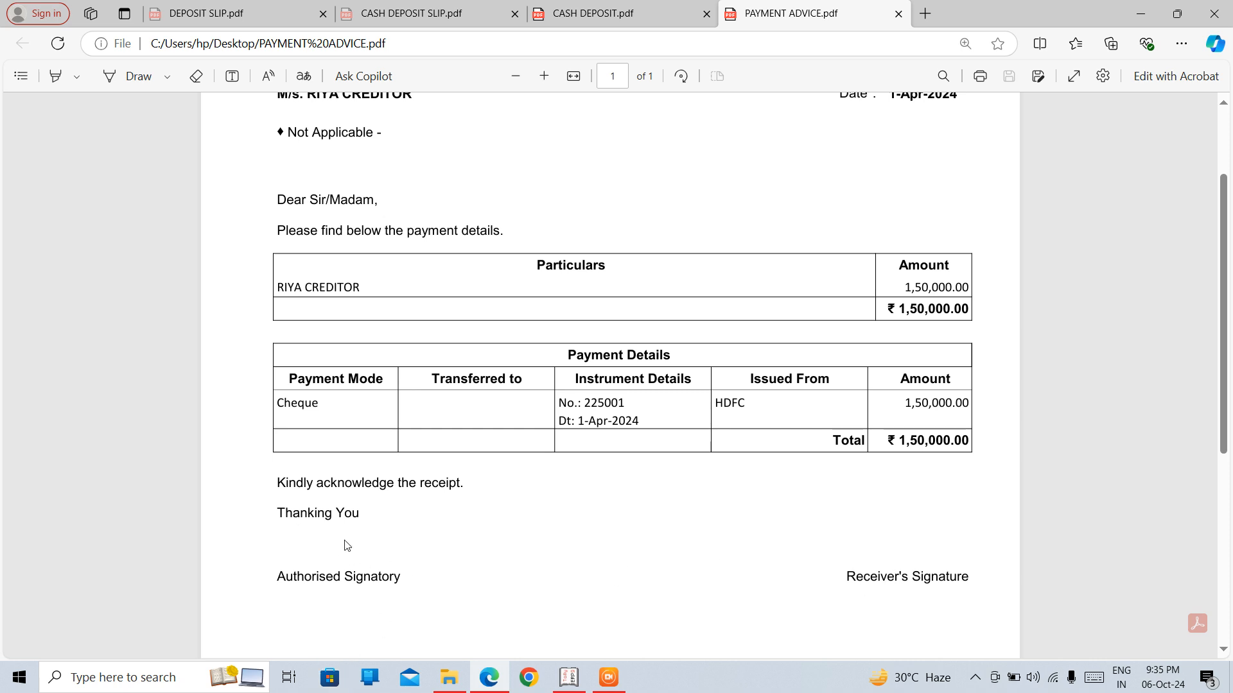
scroll(347, 546, down, 5)
scroll(347, 546, up, 2)
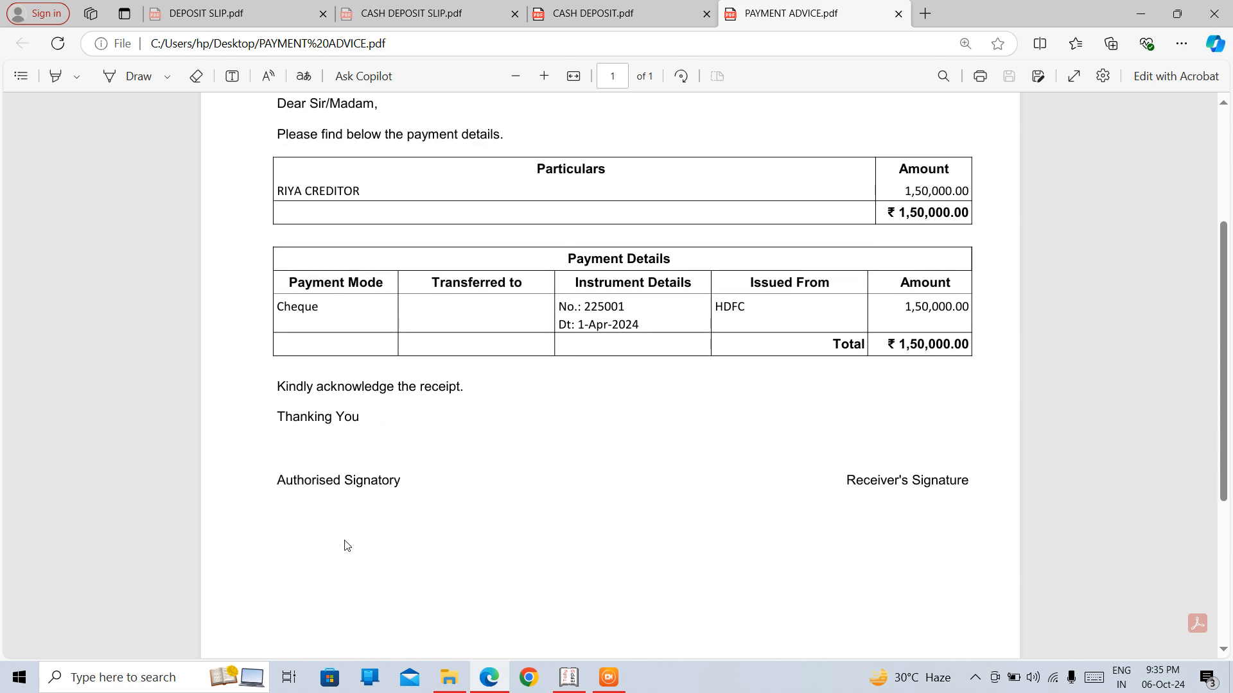
scroll(347, 546, up, 4)
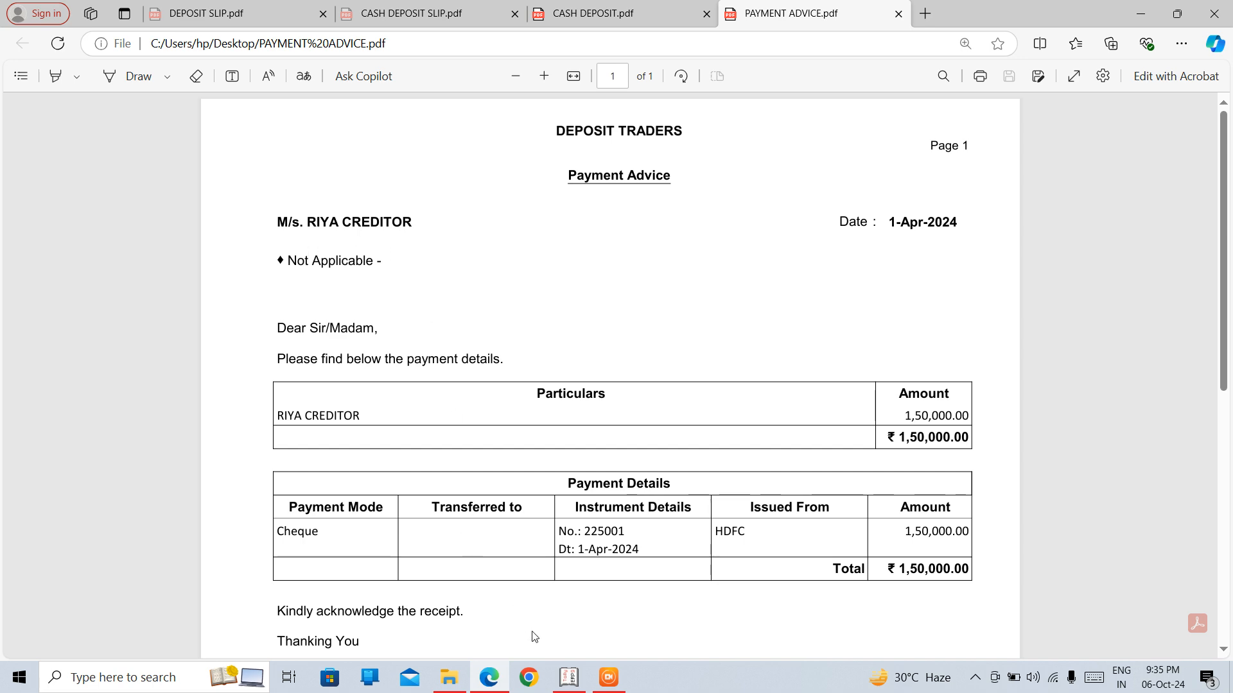
- Switch back to Tally.ERP 9 and reload the payment advice for All Items
click(569, 678)
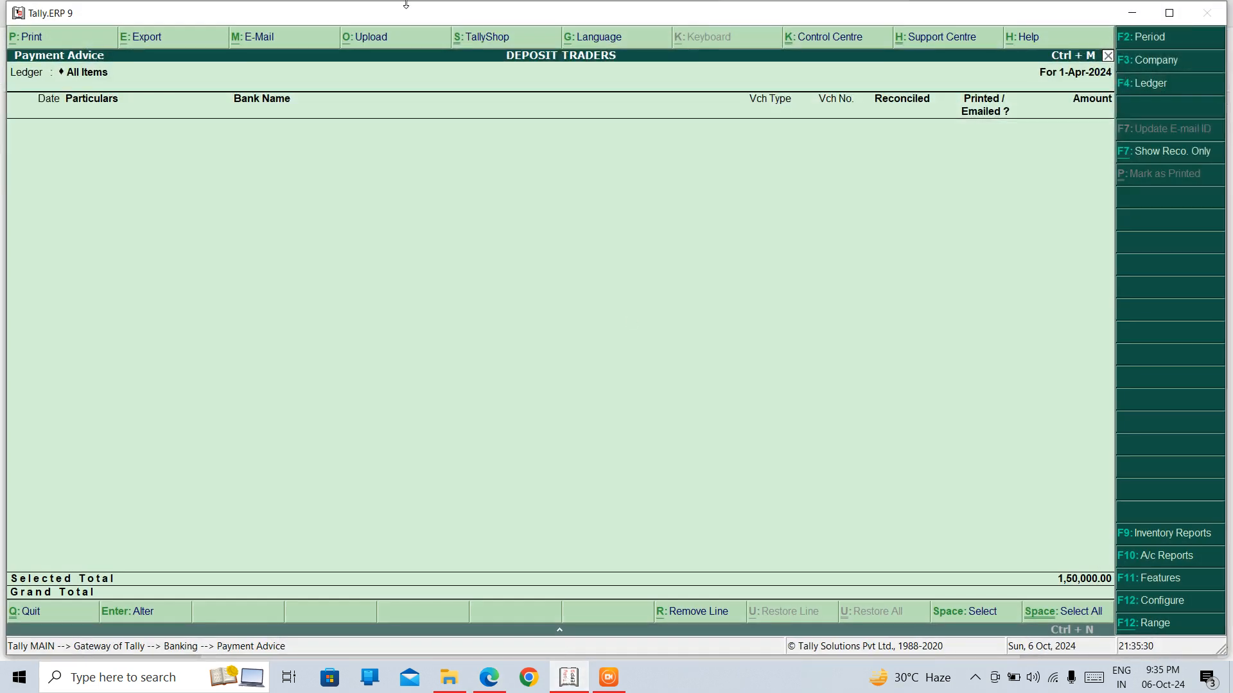
key(Escape)
key(Return)
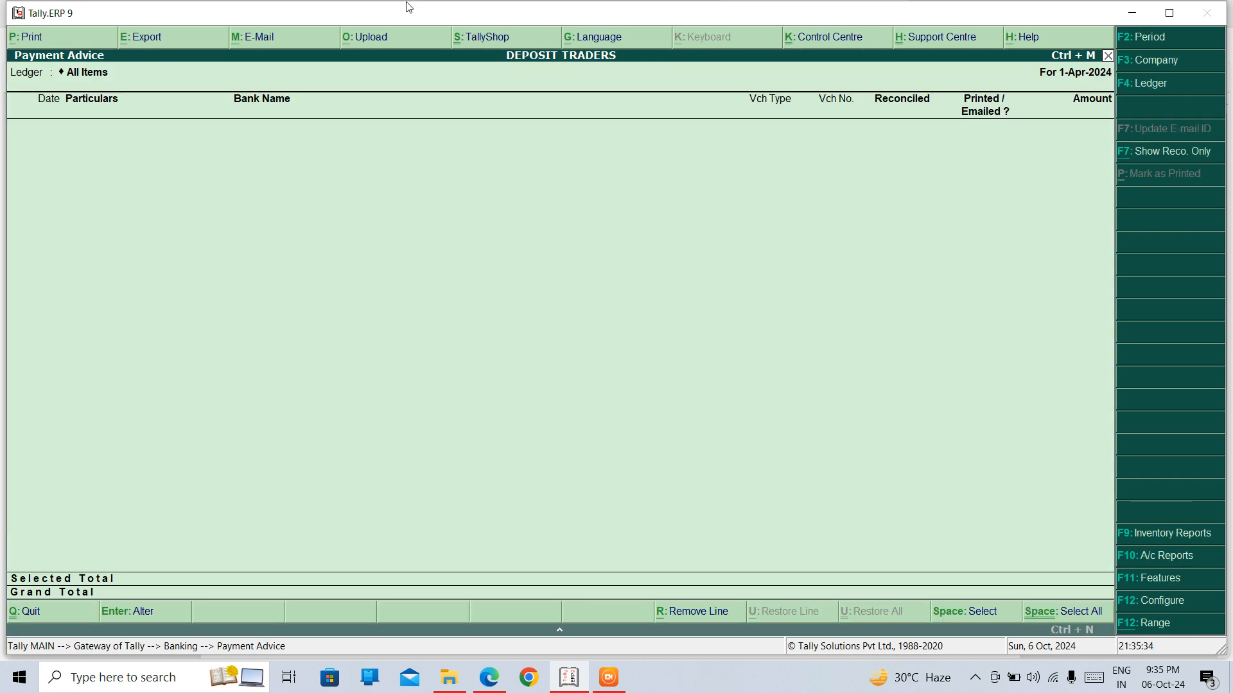
- Extend the Payment Advice report period to end on 31-3-25
key(F2)
key(Return)
text(31)
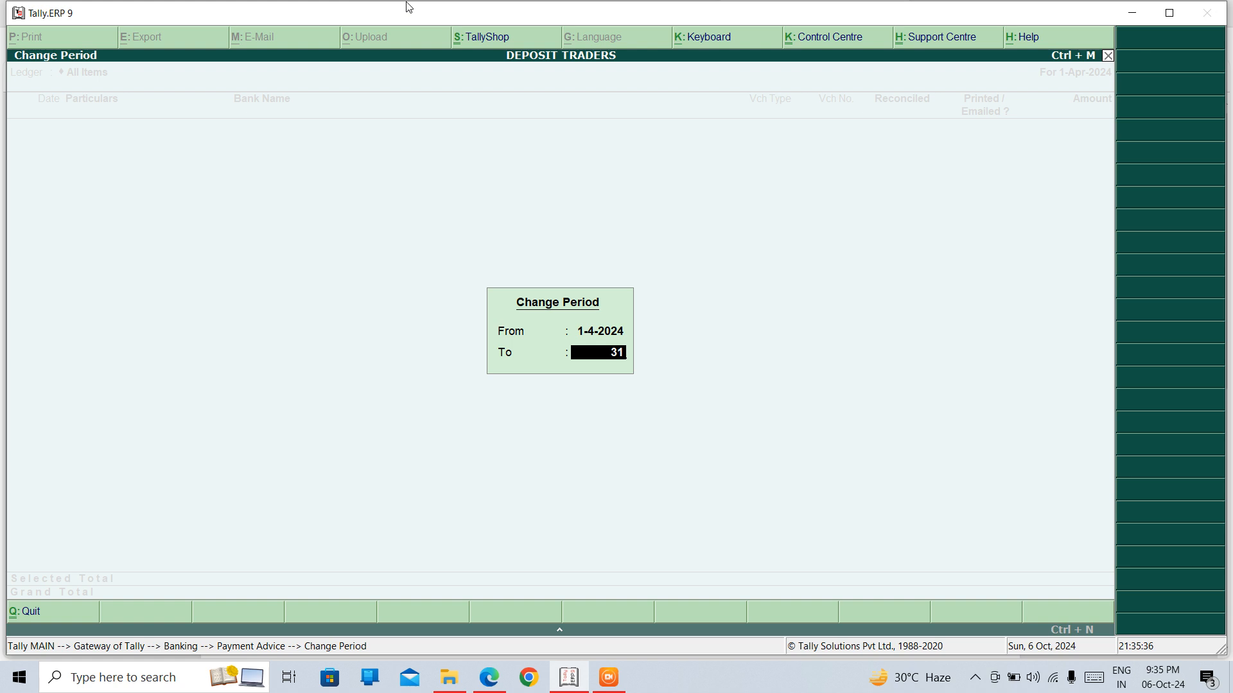
text(-3-25)
key(Return)
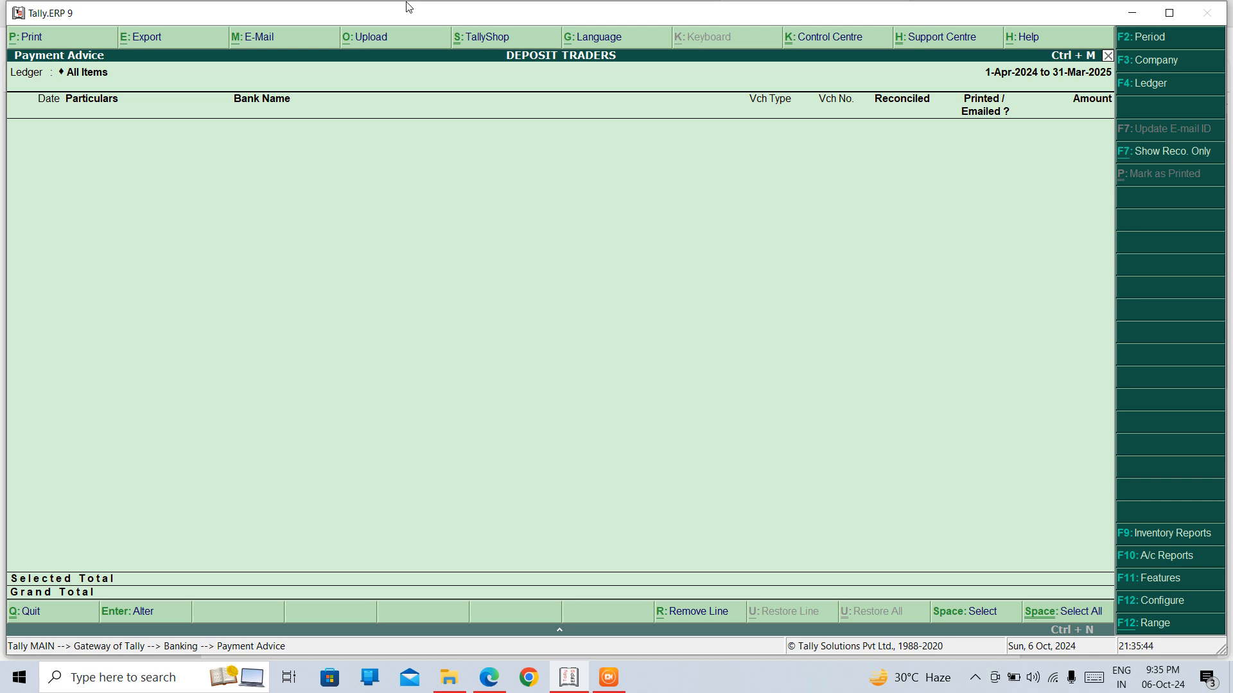
- Recheck the All Items payment advice list by reopening it from the ledger selection
key(Escape)
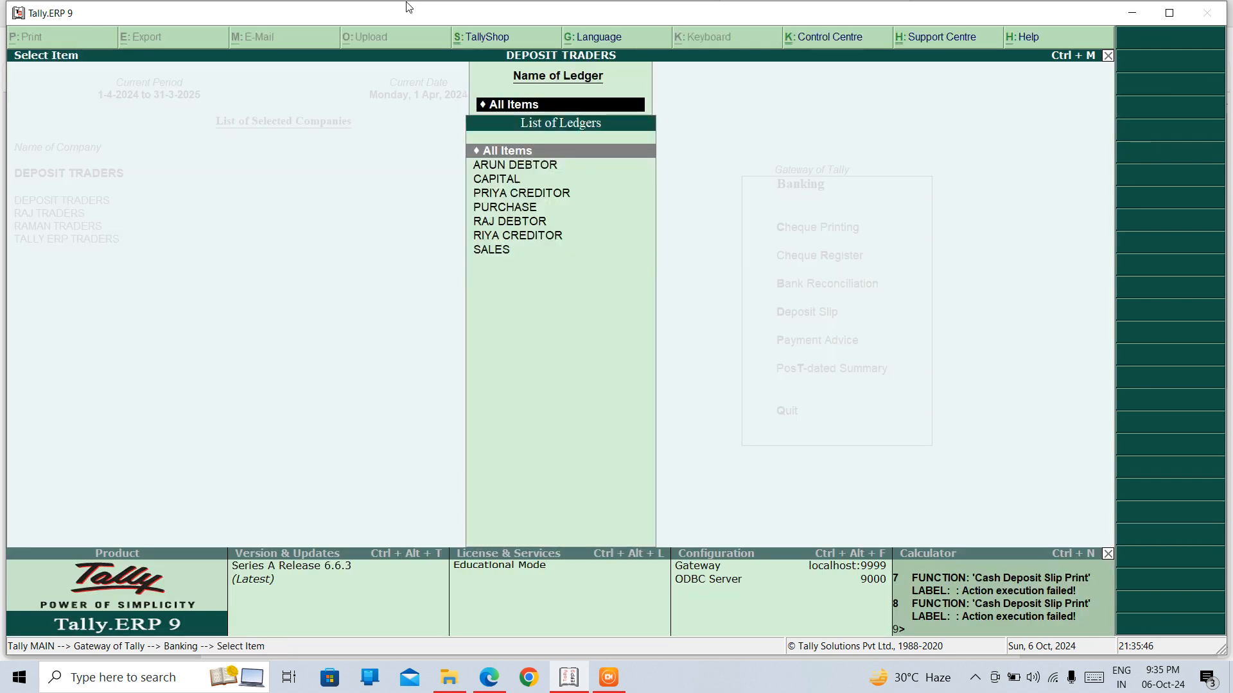
key(Return)
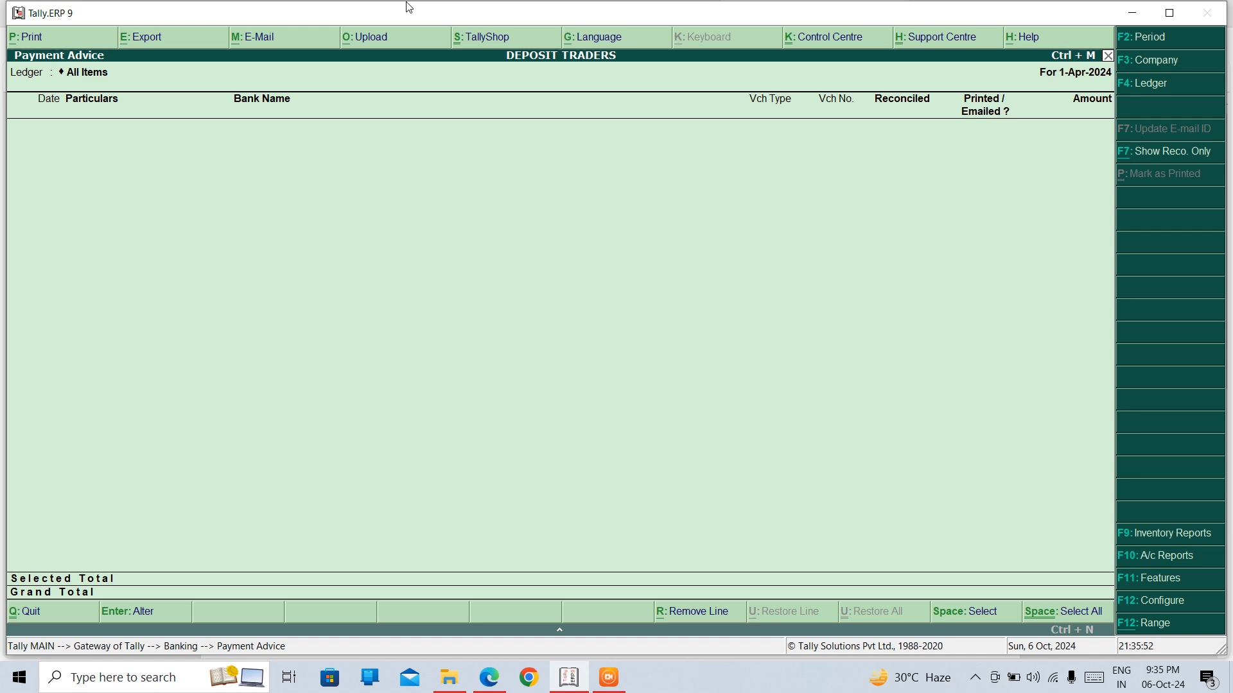
key(F7)
key(F7)
key(Escape)
key(Return)
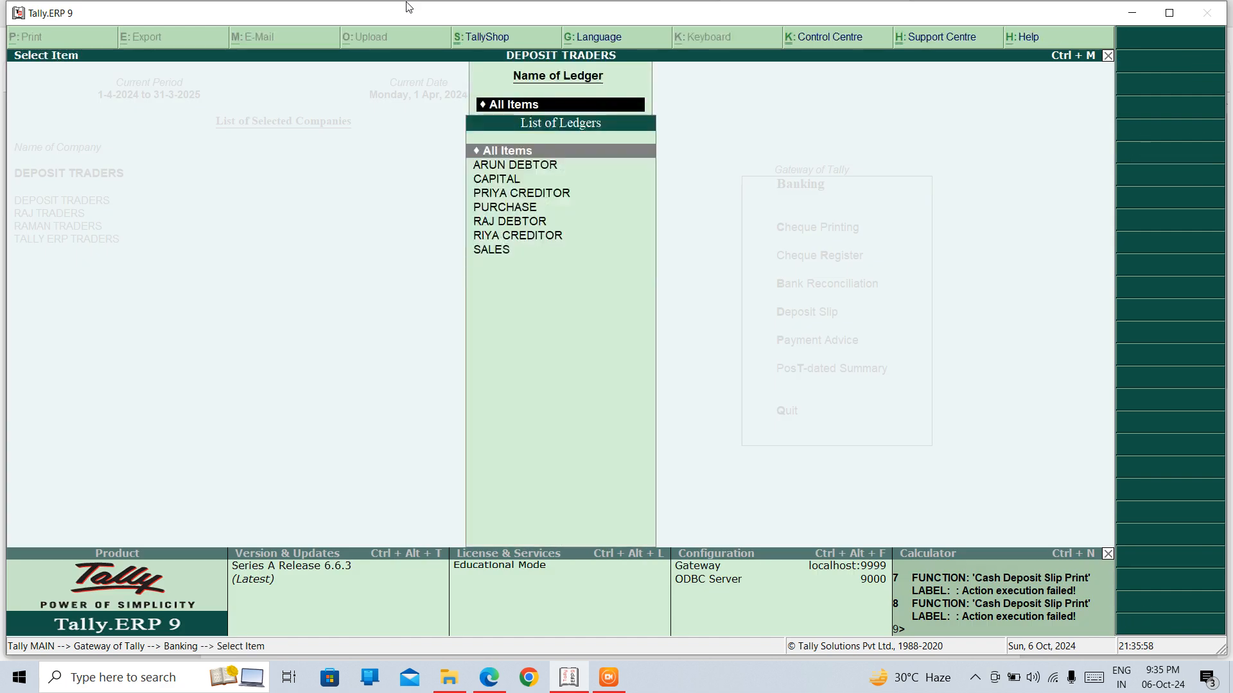
- Leave the ledger selection and the Banking menu and bring up the program's Quit confirmation
key(Escape)
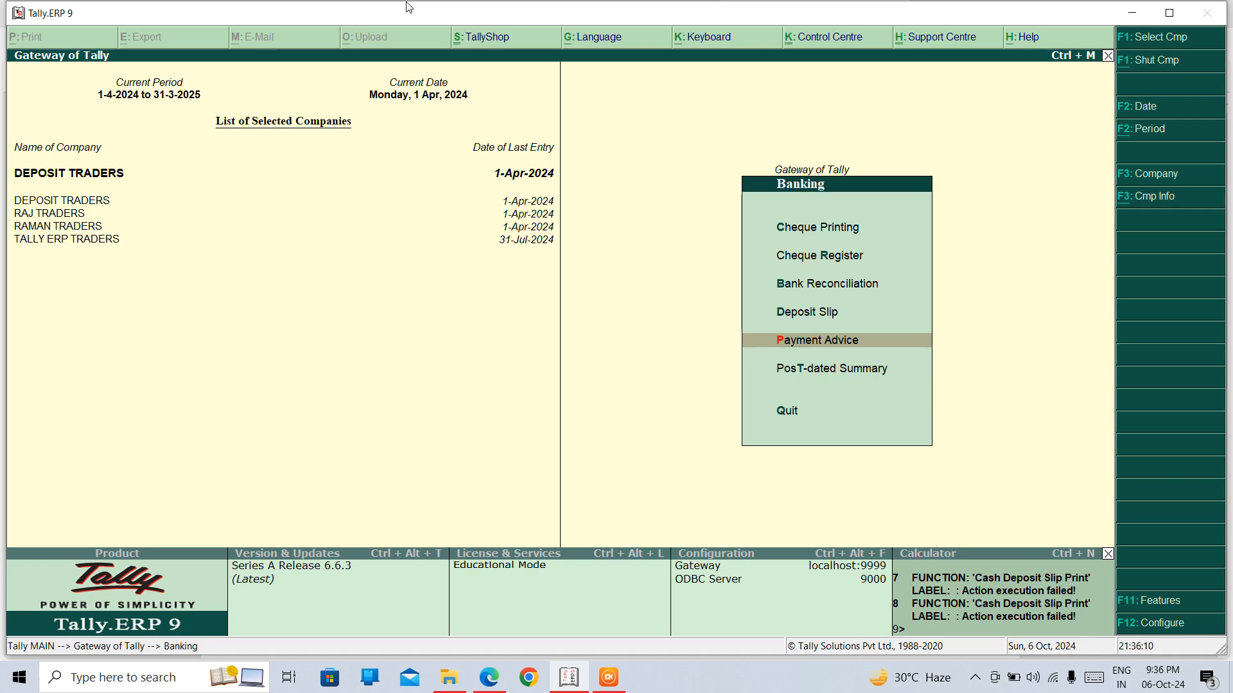
key(Escape)
key(Escape)
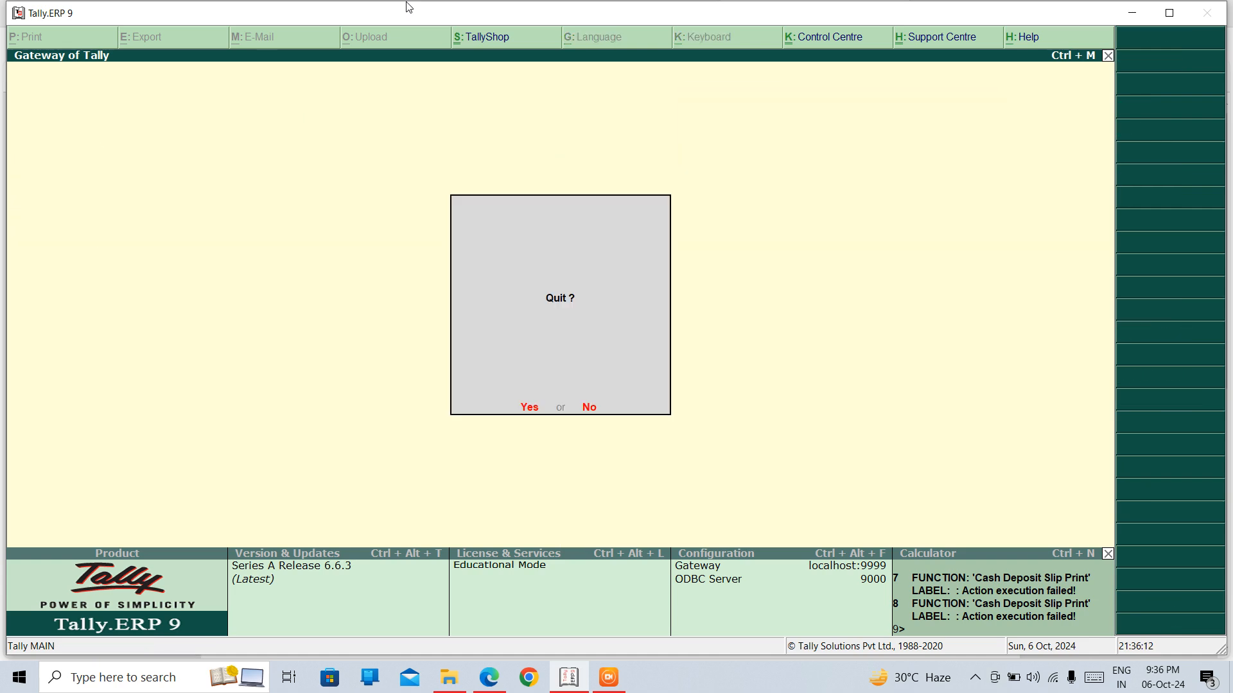
- Decline quitting the program and start a new Purchase voucher for DEPOSIT TRADERS
key(n)
key(Up)
key(Down)
key(Down)
key(Down)
key(Down)
key(Down)
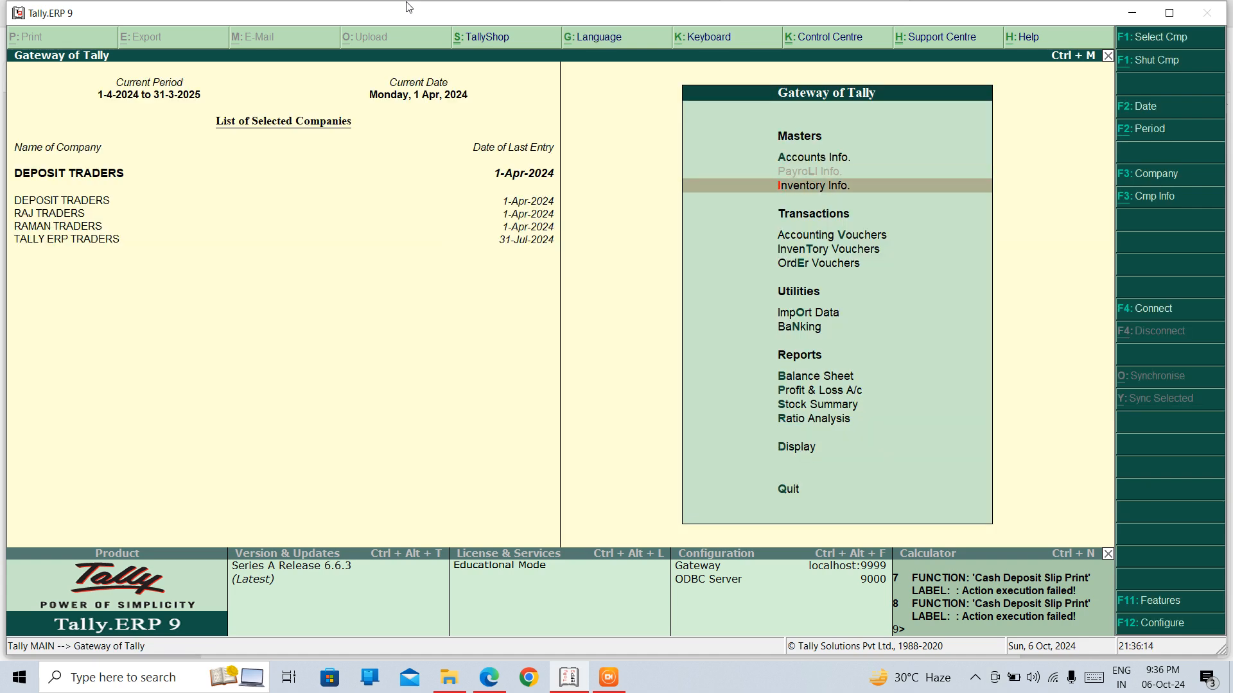
key(Up)
key(Return)
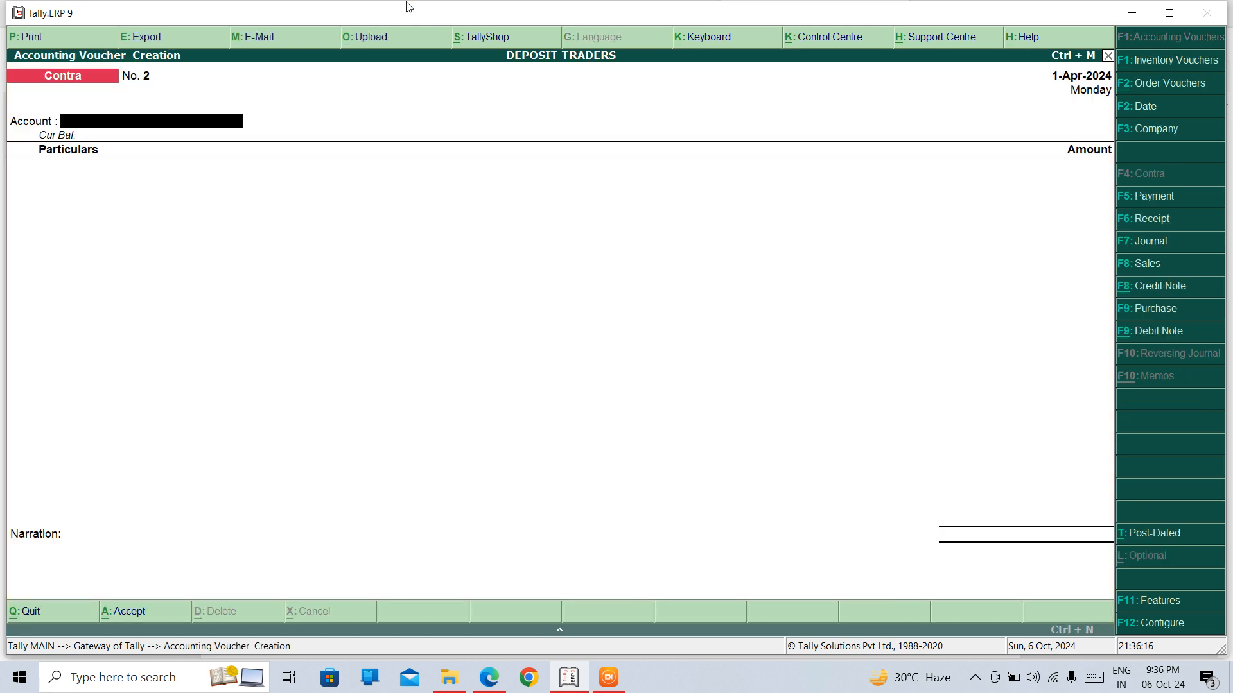
key(F9)
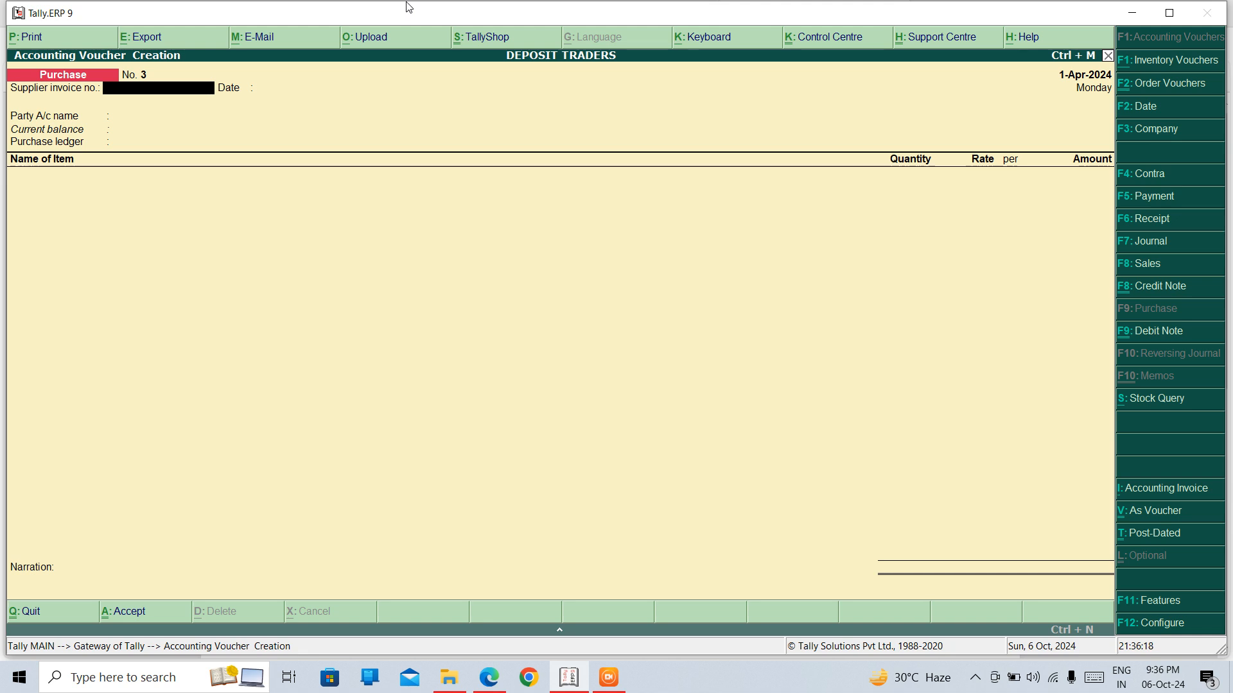
- Set the supplier invoice number to 12, the party to the first-listed creditor and the purchase ledger to PURCHASE
text(12)
key(Return)
key(Return)
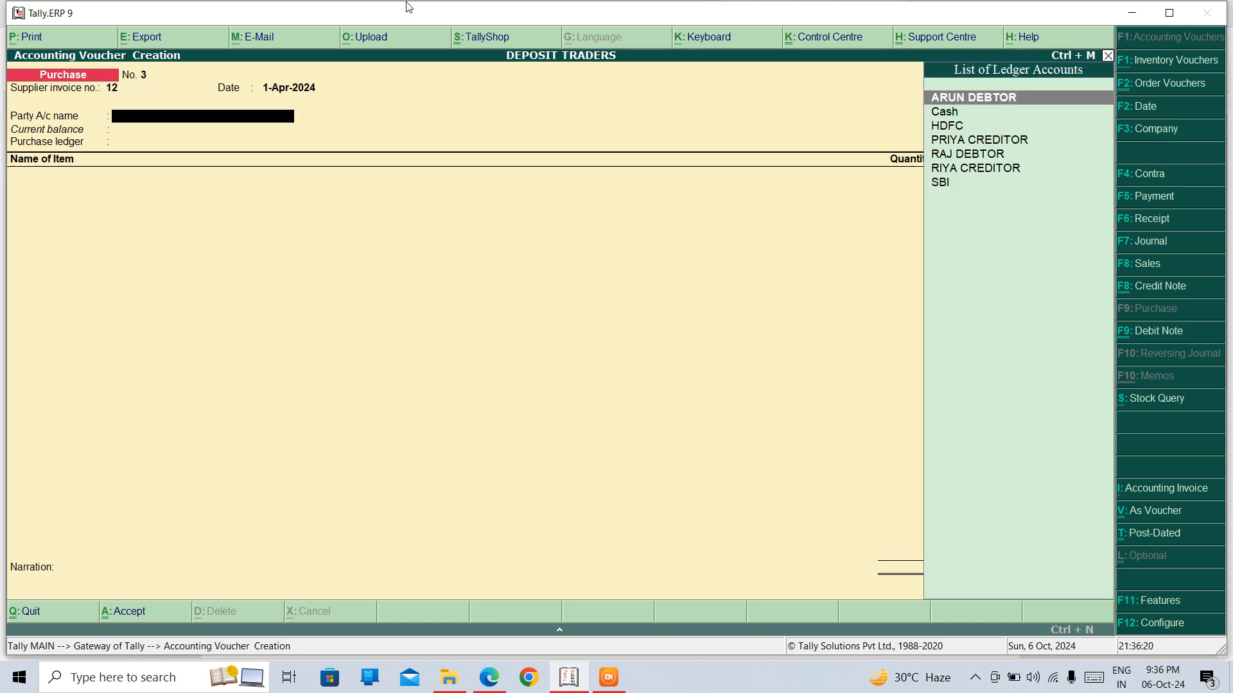
key(Down)
key(Down)
key(Down)
key(Down)
key(Up)
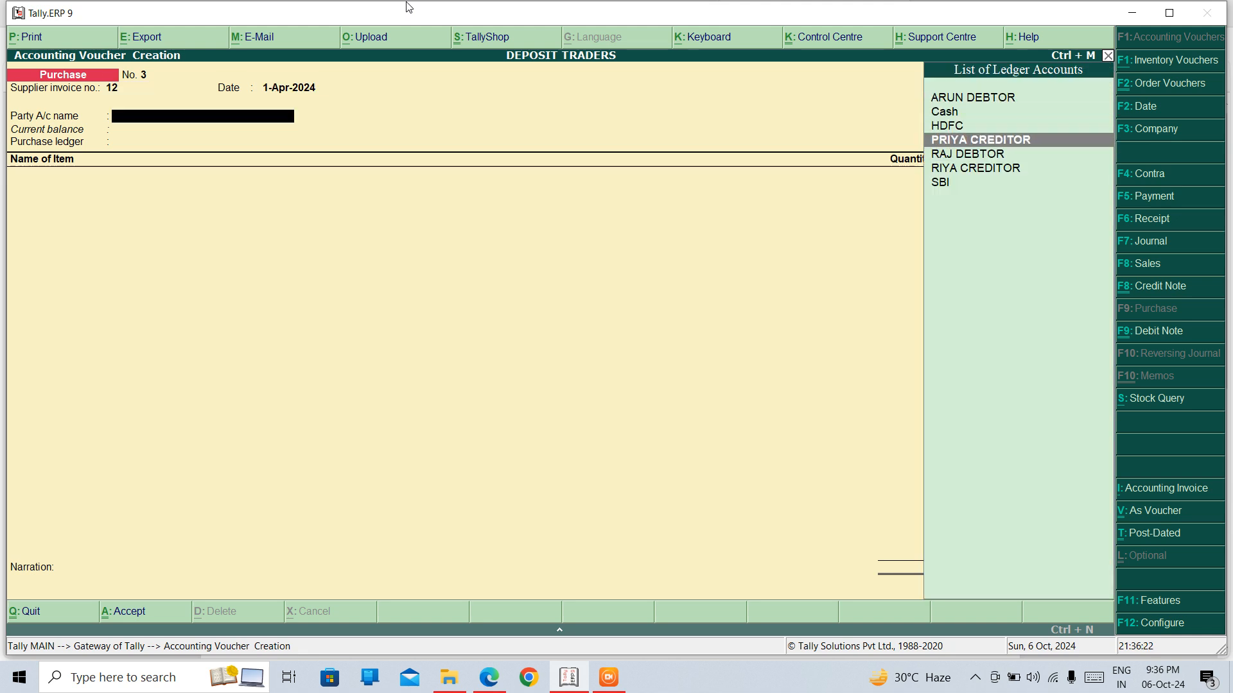
key(Return)
key(ctrl+a)
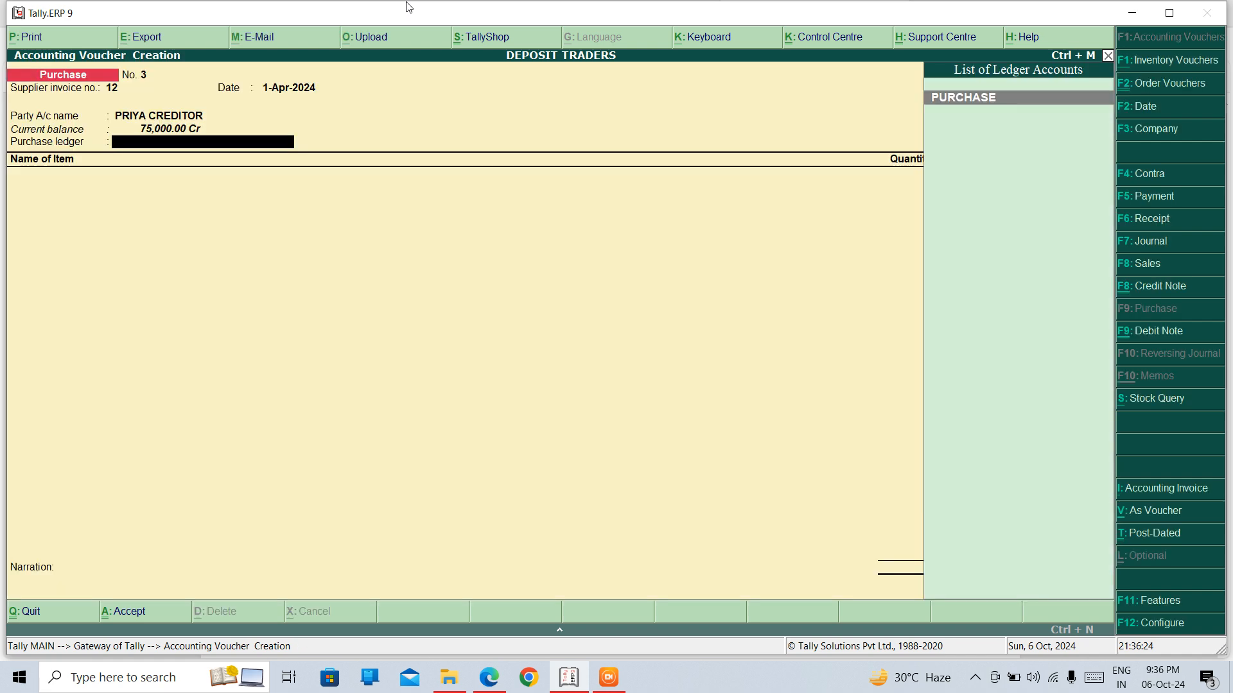
key(Return)
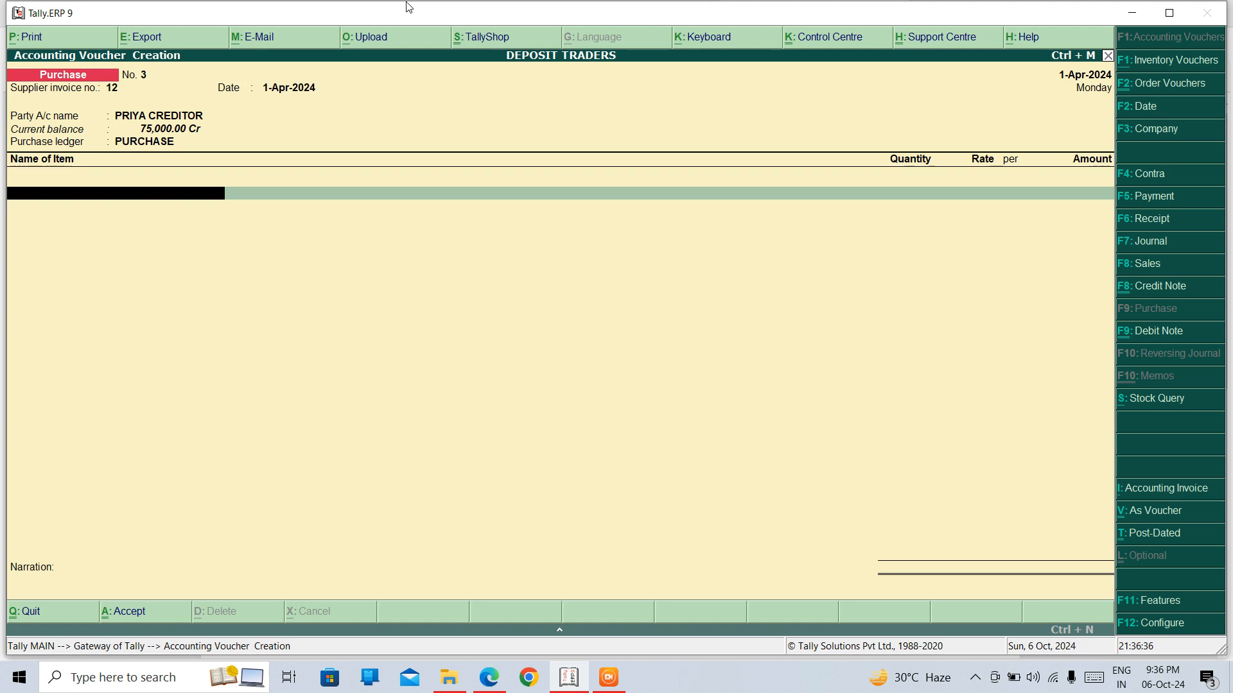
- Add 50 PCS of AC in the DELHI godown at the 500.00 rate and save the purchase voucher
text(P)
key(Down)
key(Down)
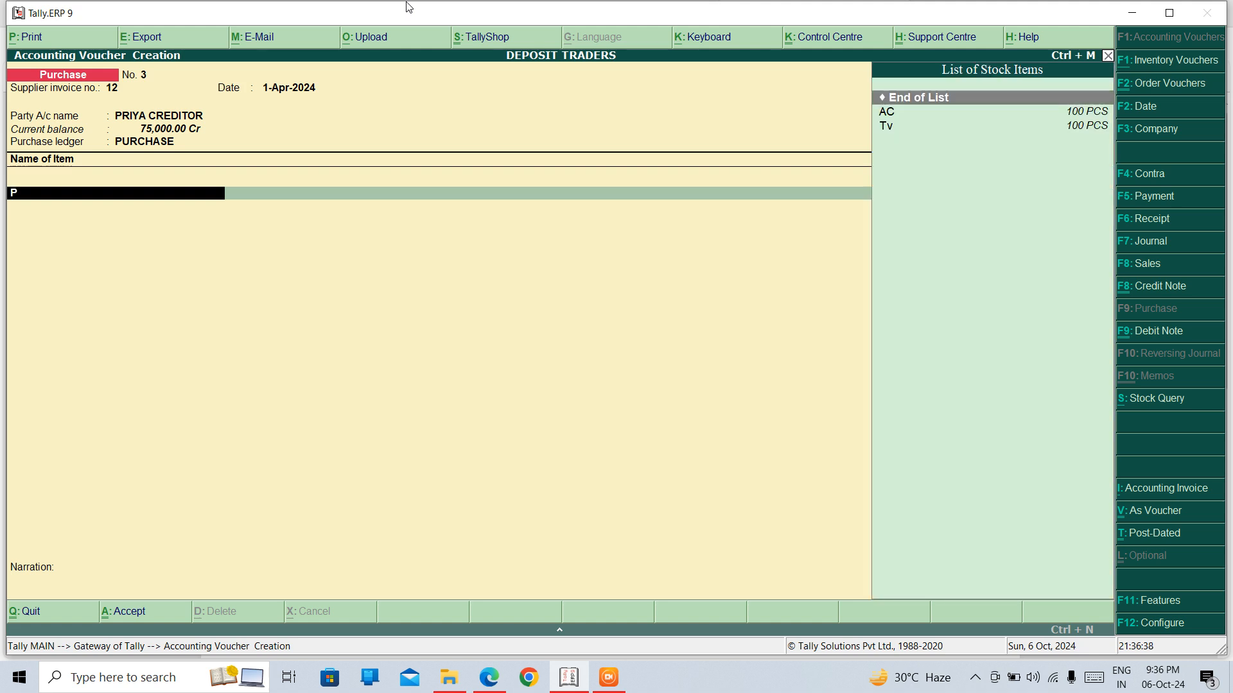
key(Return)
key(Return)
key(Return)
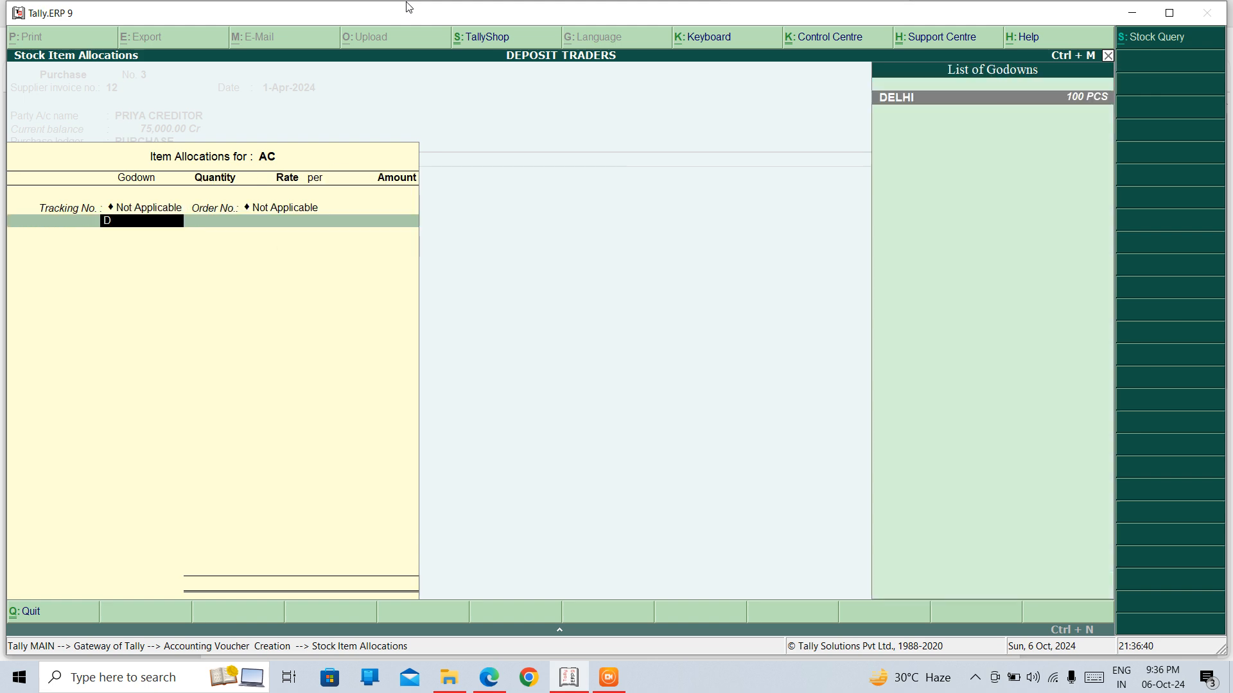
key(Return)
text(50)
key(Return)
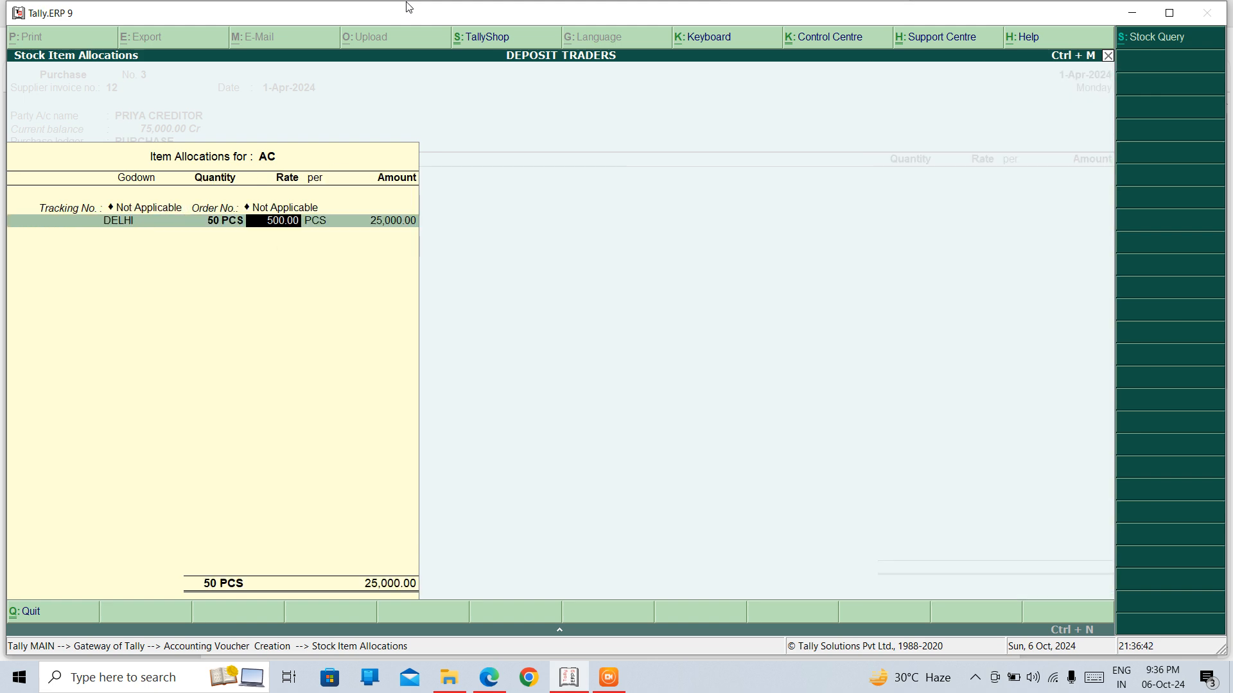
key(Return)
key(Return)
key(Return)
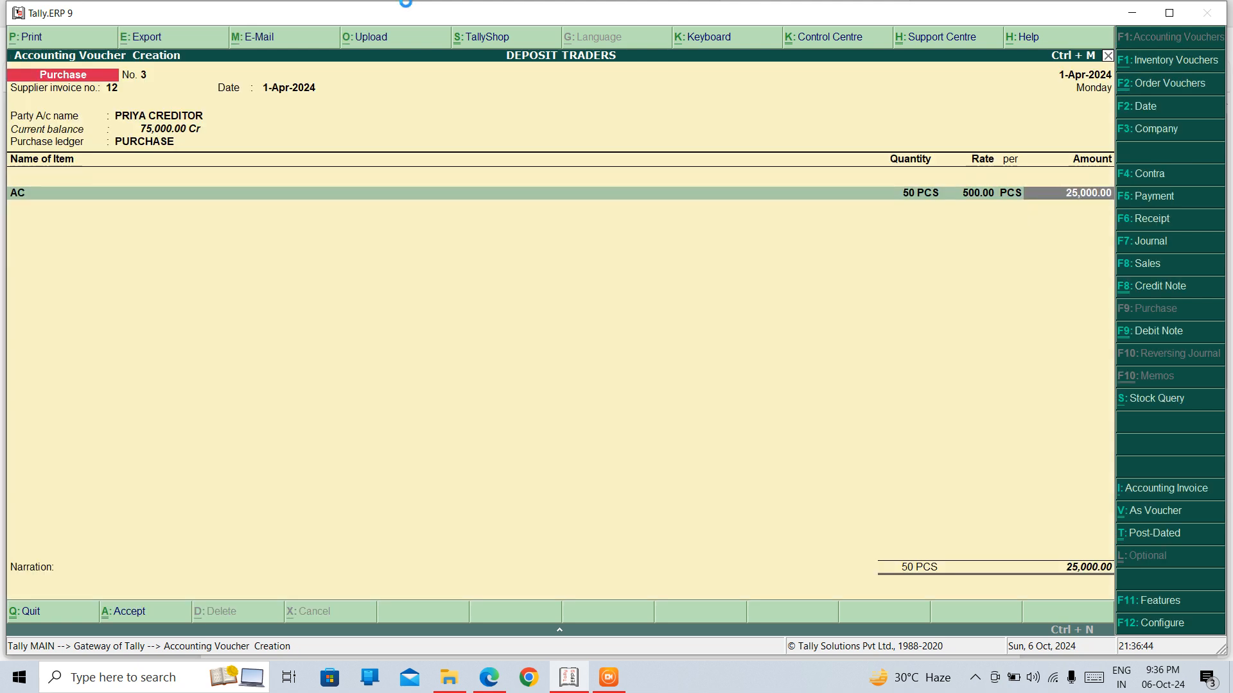
key(ctrl+a)
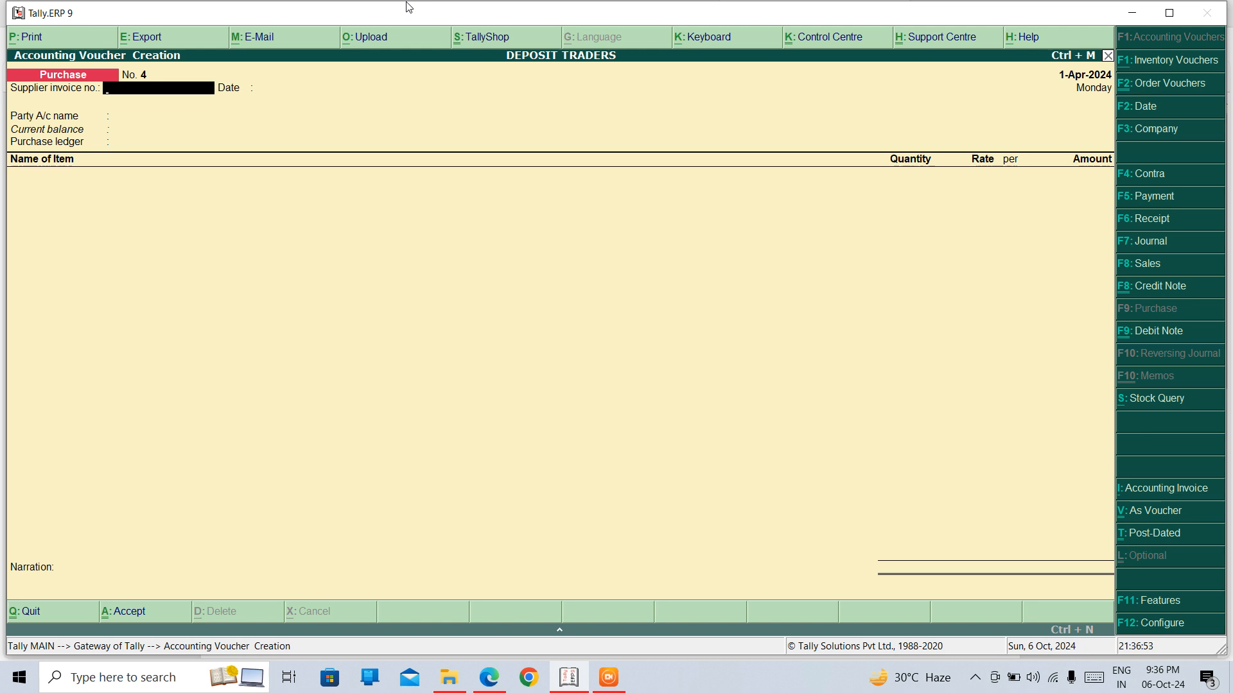
- Create a Payment voucher from SBI paying 25000 to the same creditor
key(F5)
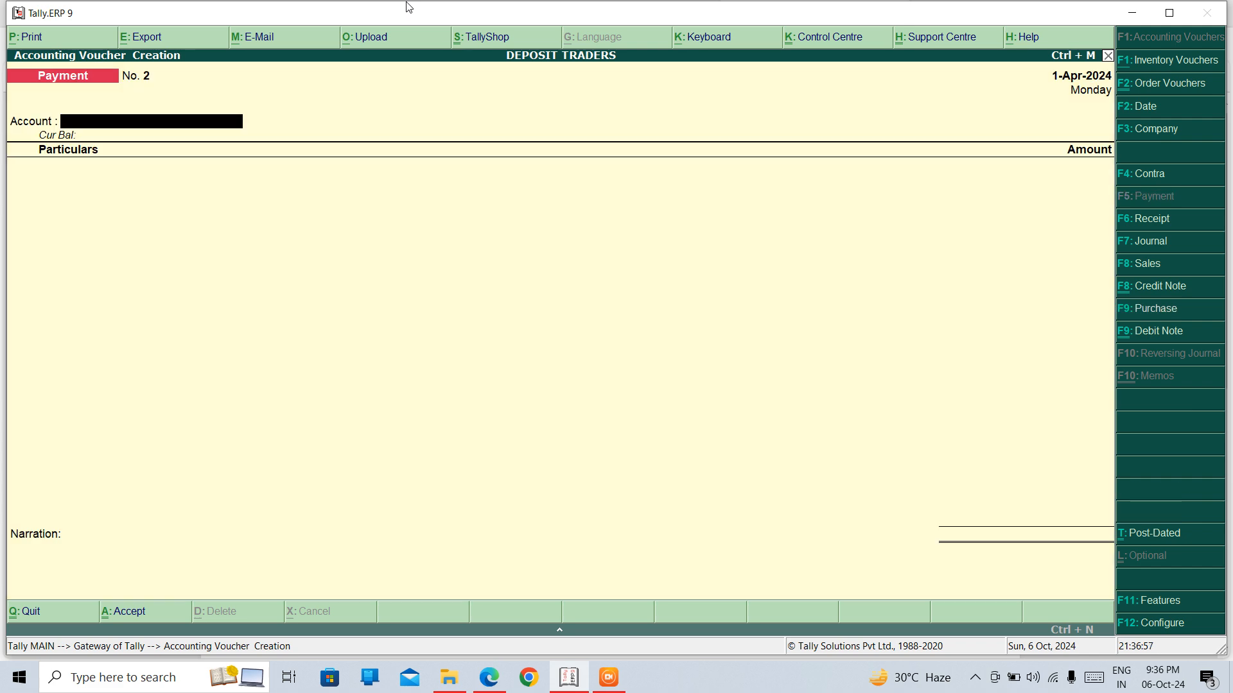
text(S)
key(Return)
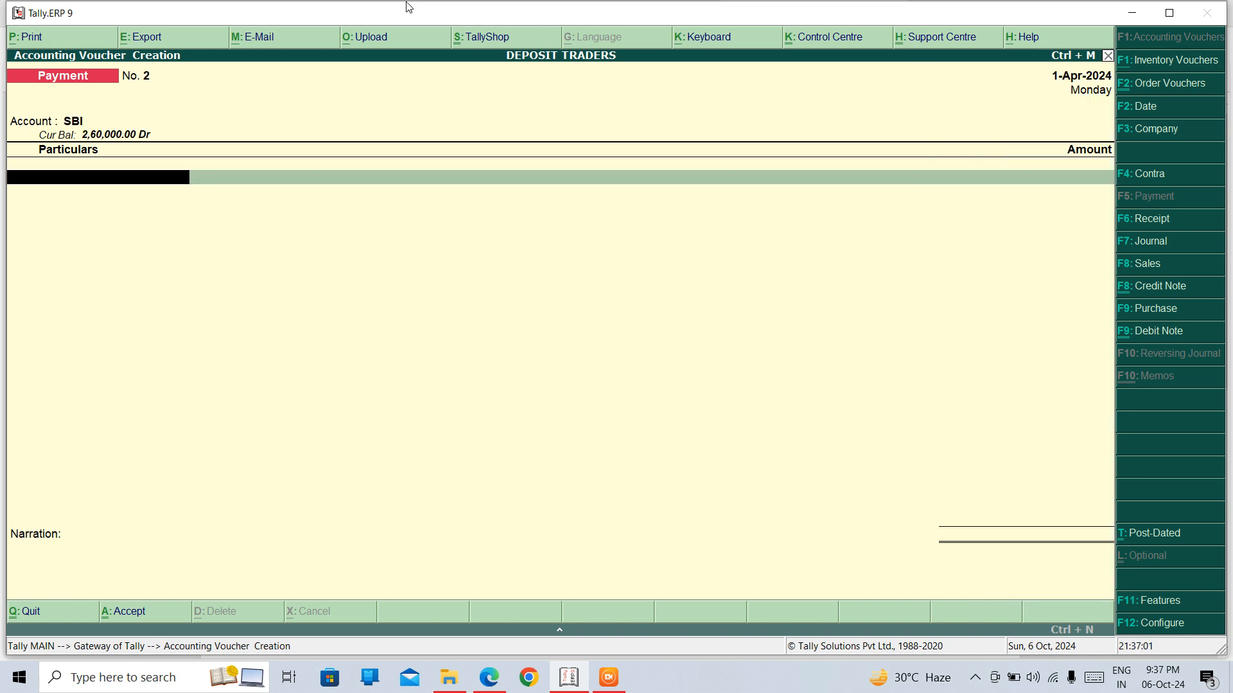
text(PR)
key(Return)
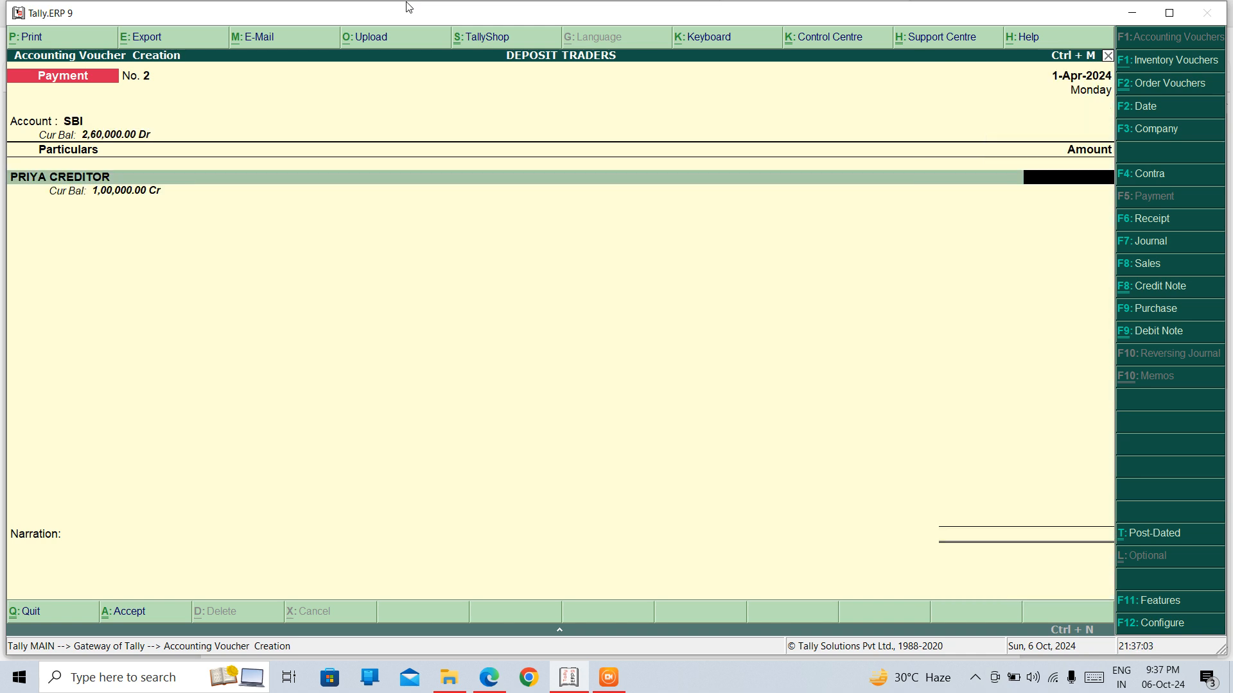
text(1)
text(25000)
key(Return)
key(Return)
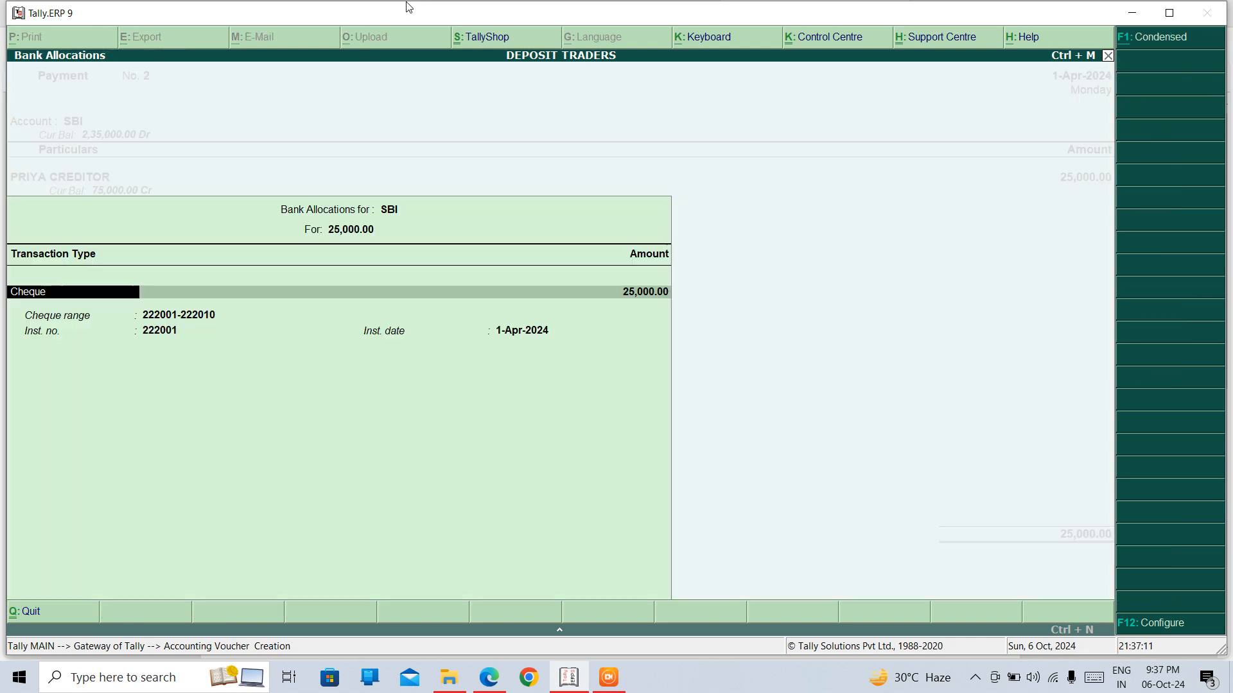
- Accept the cheque bank allocation, save the payment voucher and decline printing the cheque
key(Return)
key(Return)
key(Return)
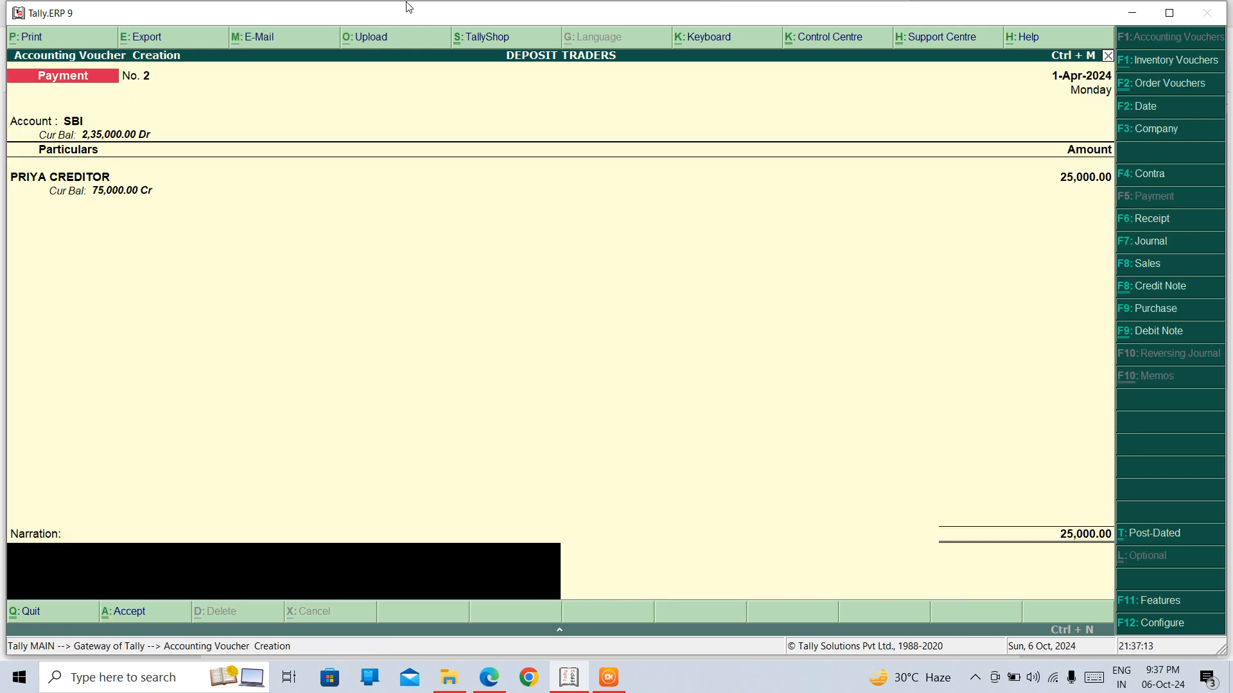
key(Return)
key(Return)
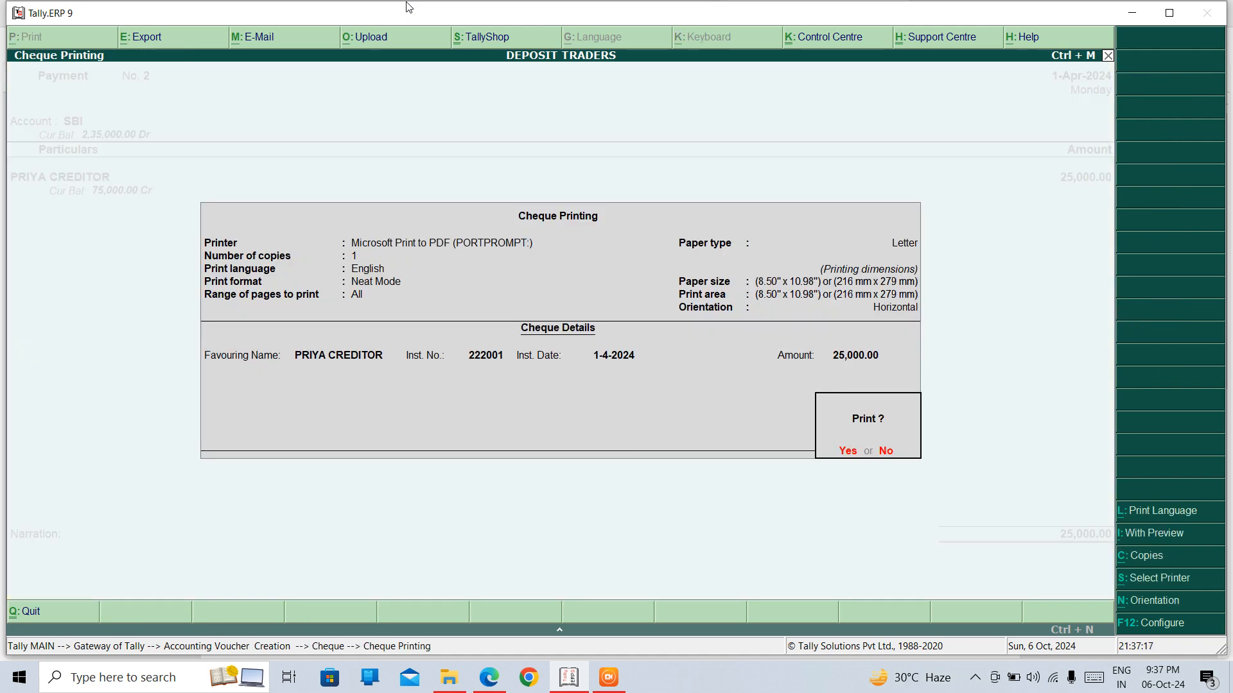
key(n)
- Review the saved payment and purchase vouchers and leave voucher entry
key(Page_Up)
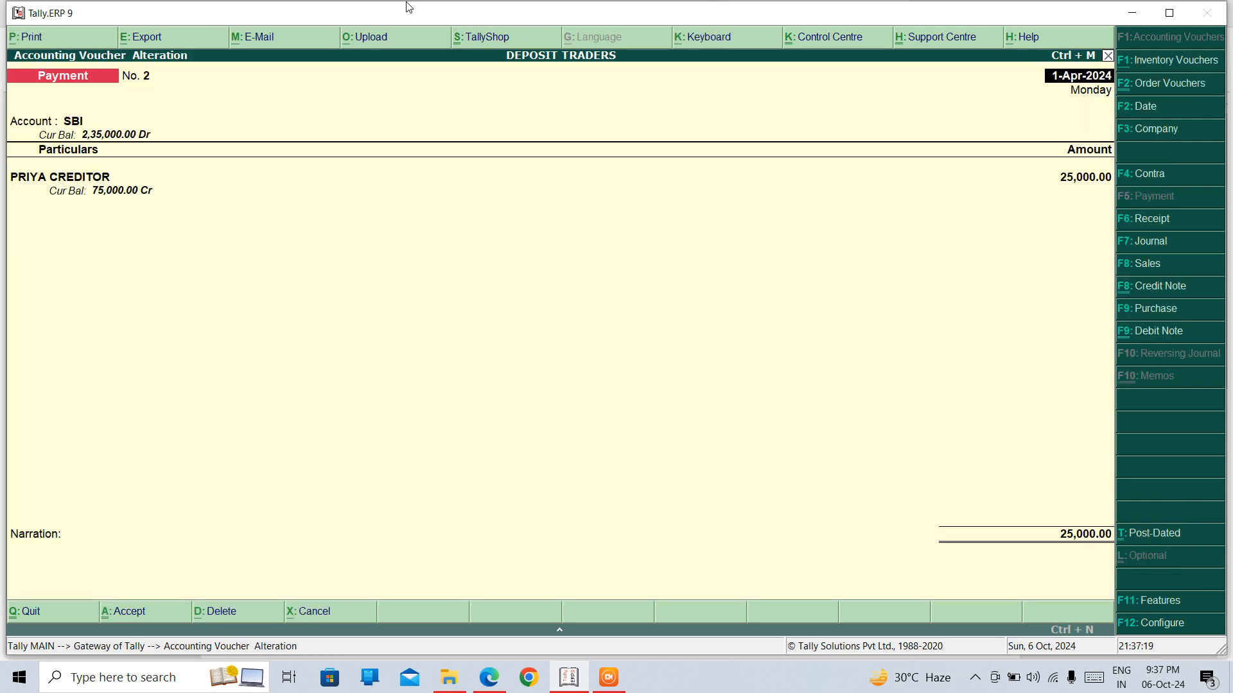
key(Page_Up)
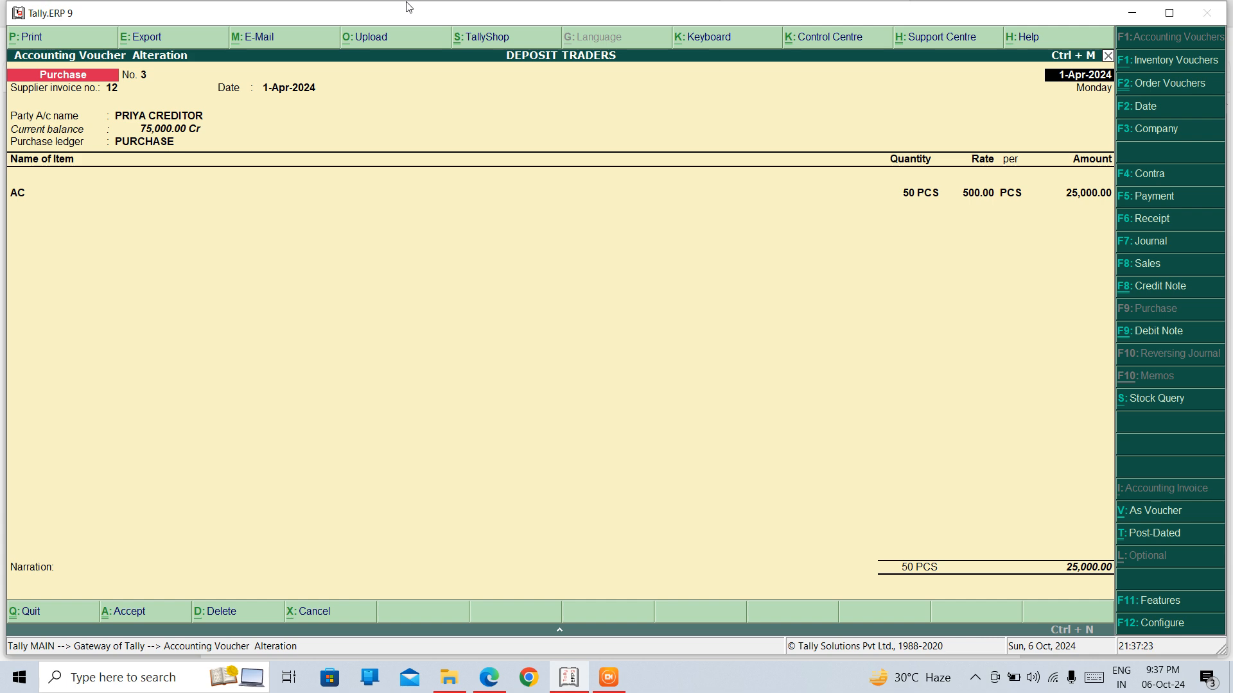
key(Page_Down)
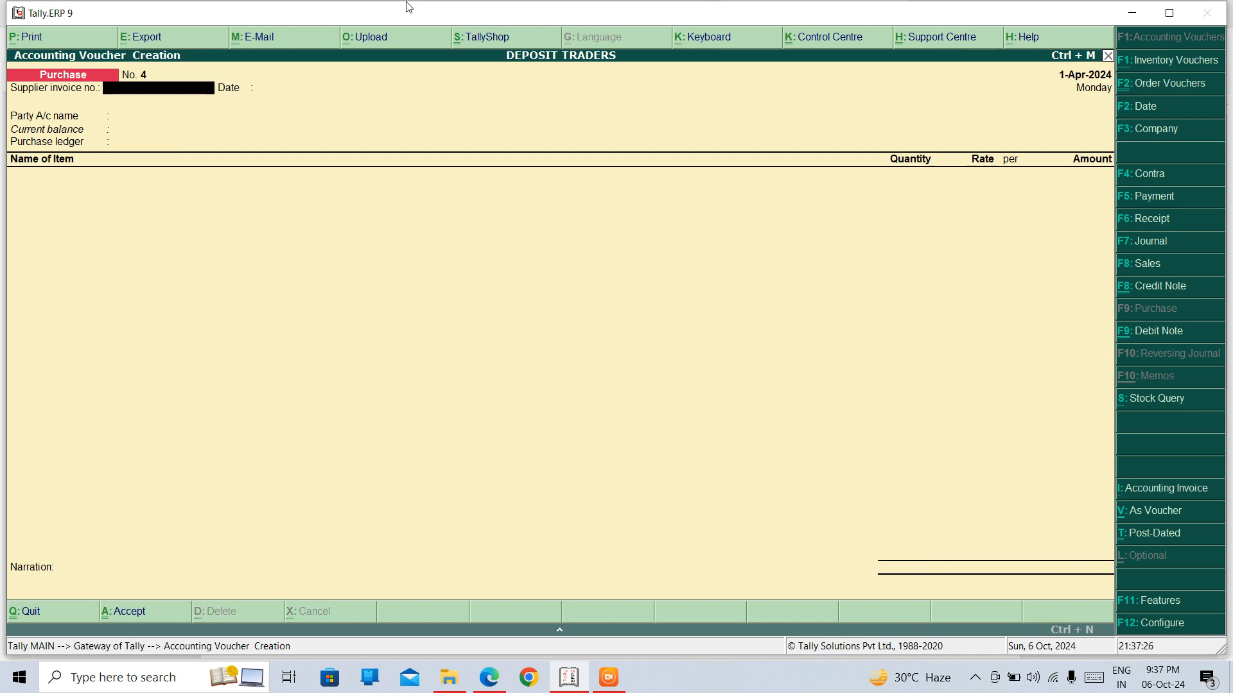
key(Escape)
- Open the Banking utilities from the Gateway of Tally
key(Down)
key(Down)
key(Down)
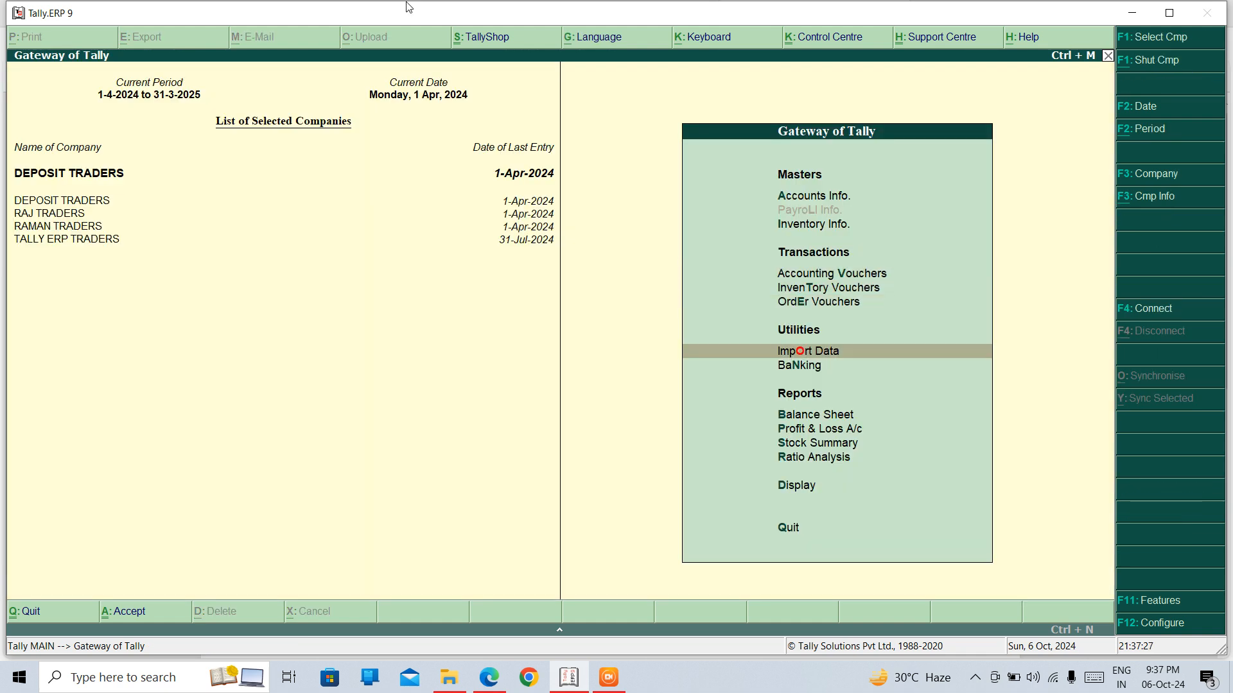
key(Down)
key(Down)
key(Up)
key(Up)
key(Down)
key(Return)
- Open the Payment Advice report for All Items
key(Down)
key(Down)
key(Down)
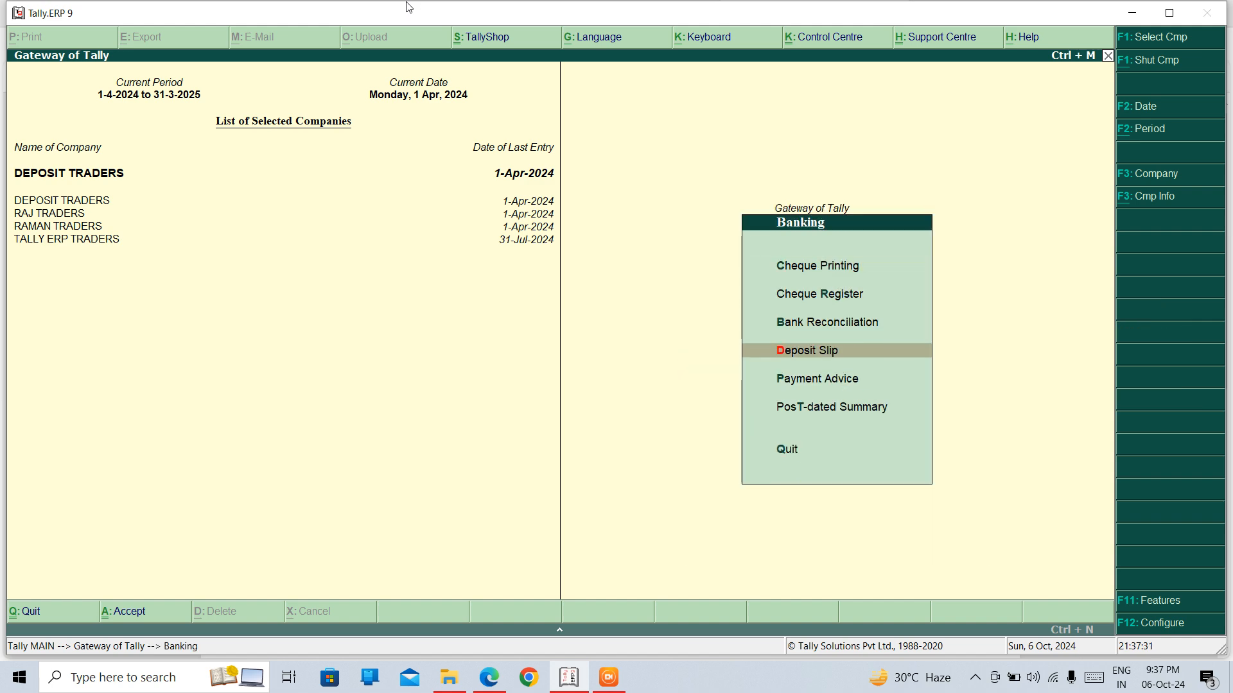
key(Down)
key(Return)
key(Down)
key(Down)
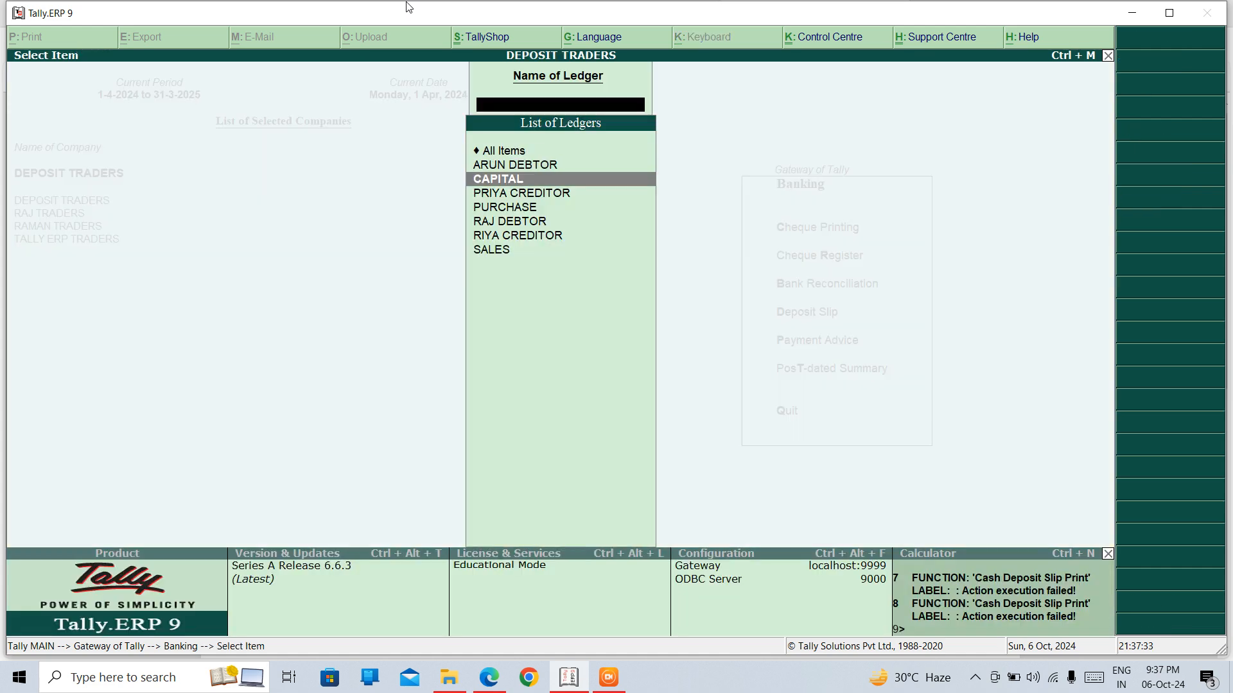
key(Up)
key(Up)
key(Return)
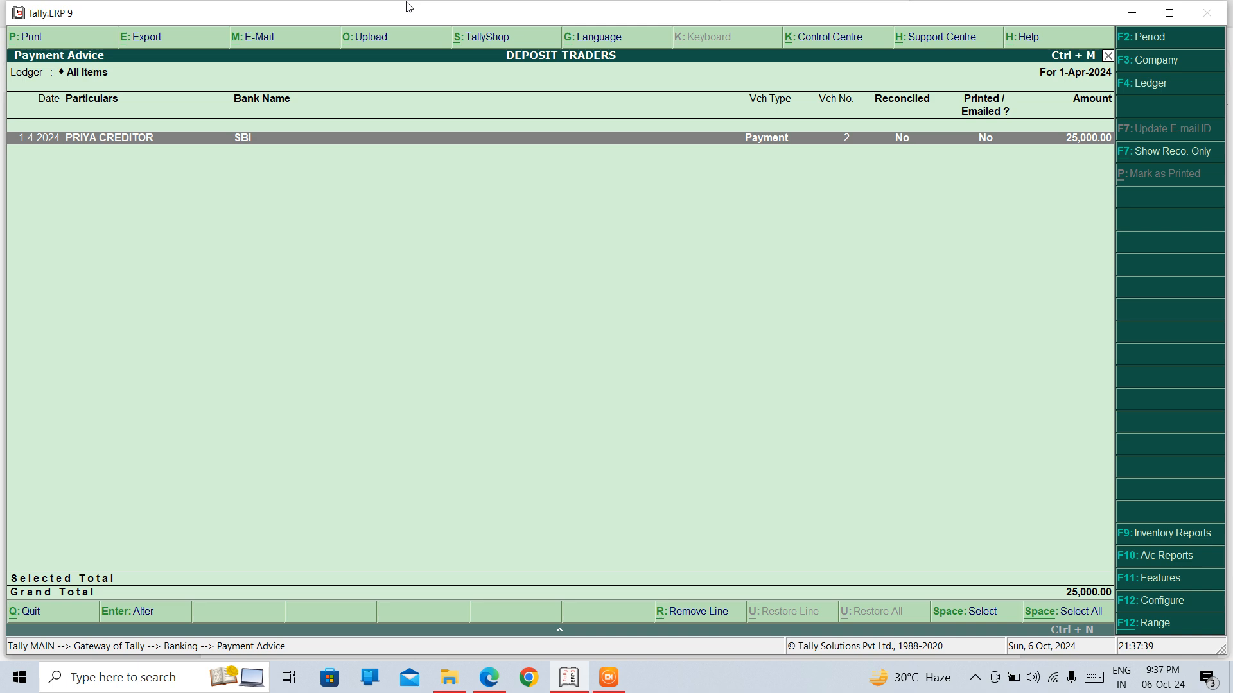
- Select the creditor's SBI payment entry and open the print settings for its payment advice
key(alt+p)
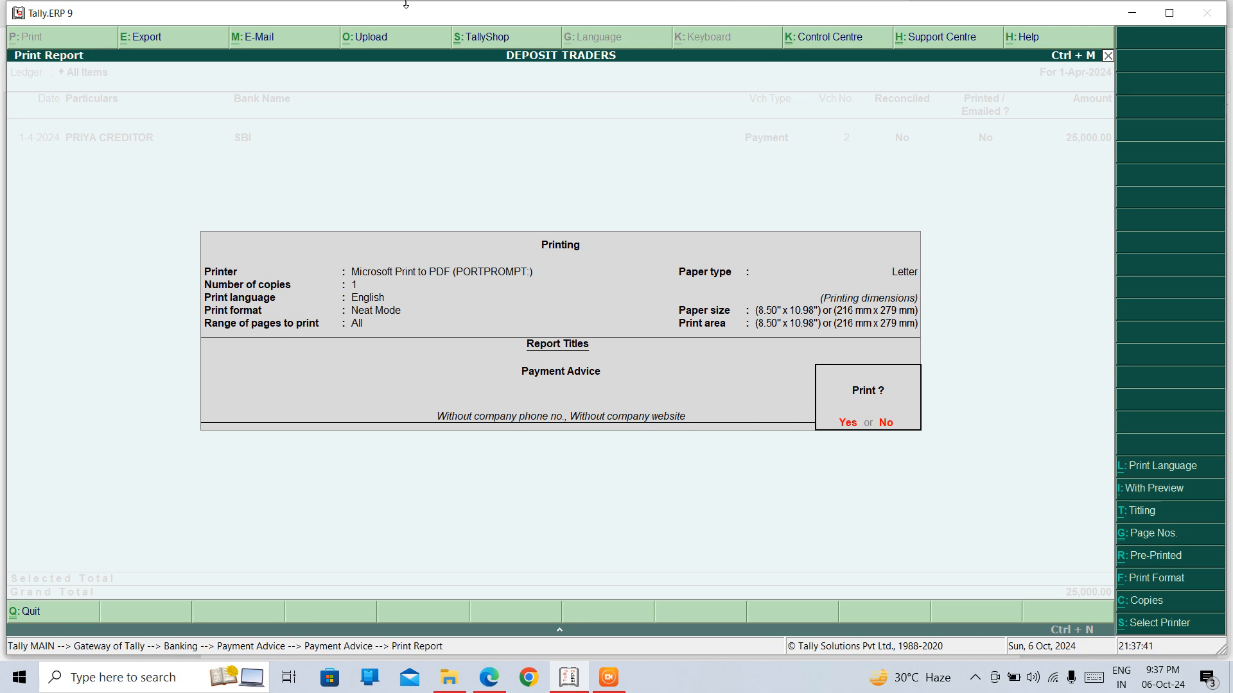
key(Escape)
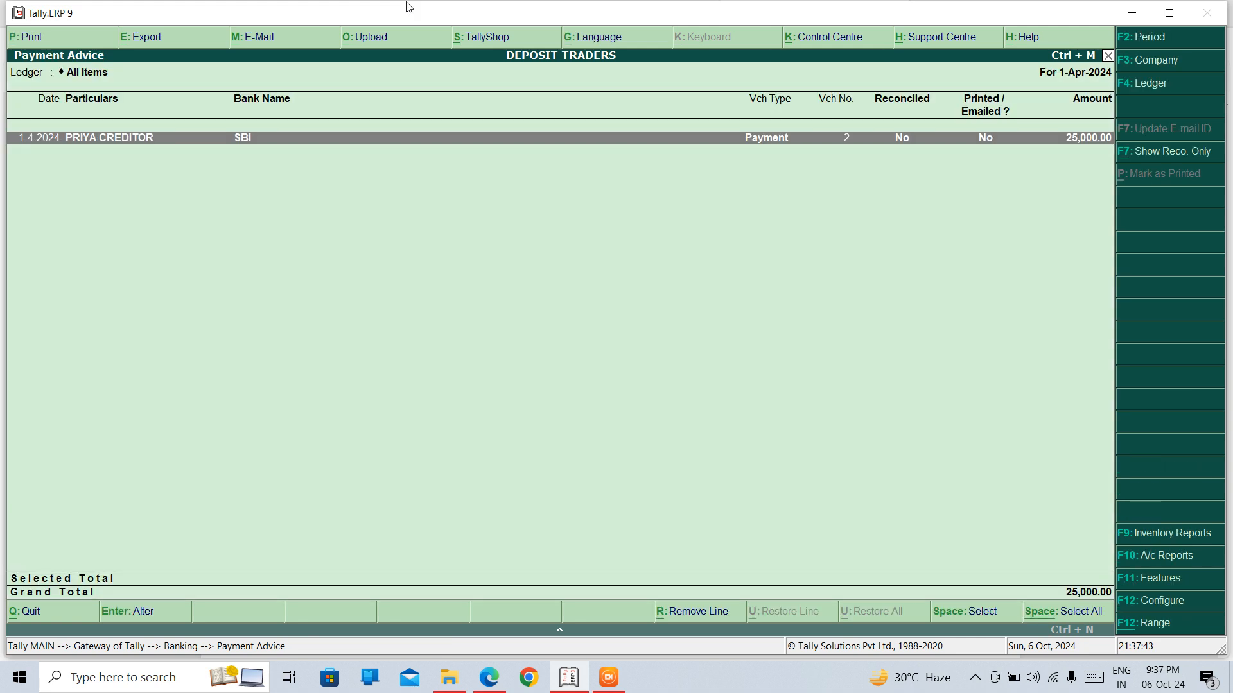
key(space)
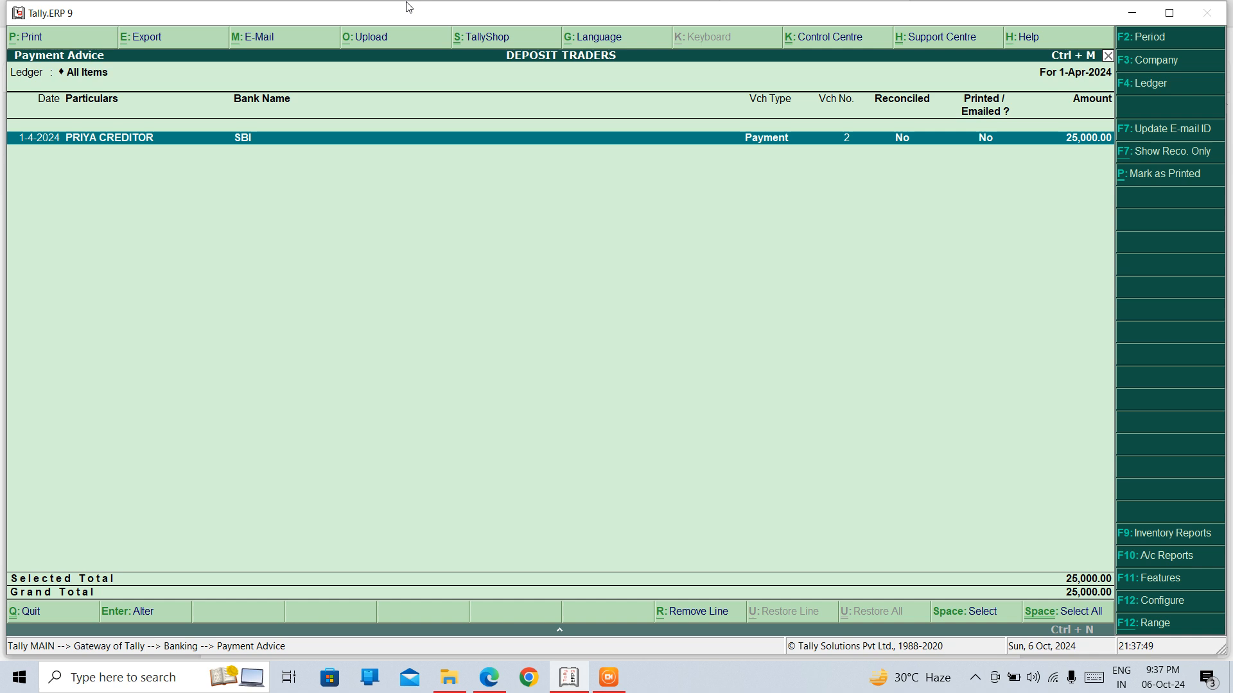
key(alt+p)
- Set the payment advice date to 1-4-24 and include the party's contact details and the due date
text(1)
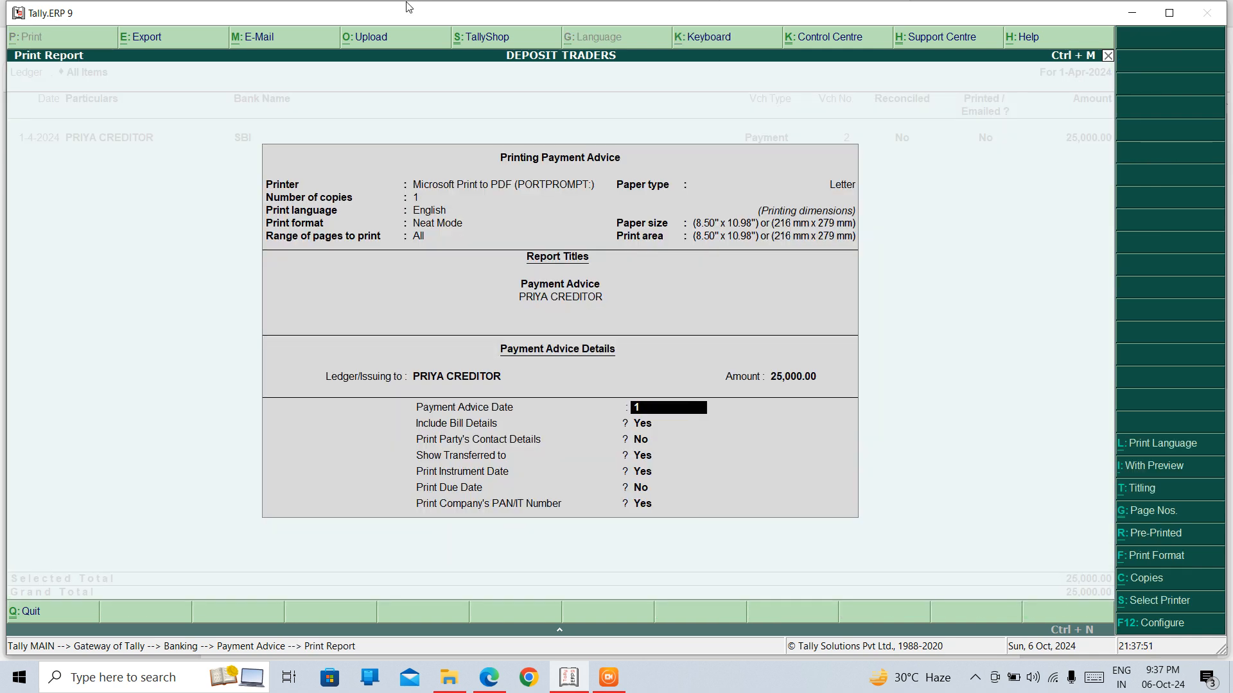
text(-4-24)
key(Return)
key(Return)
text(y)
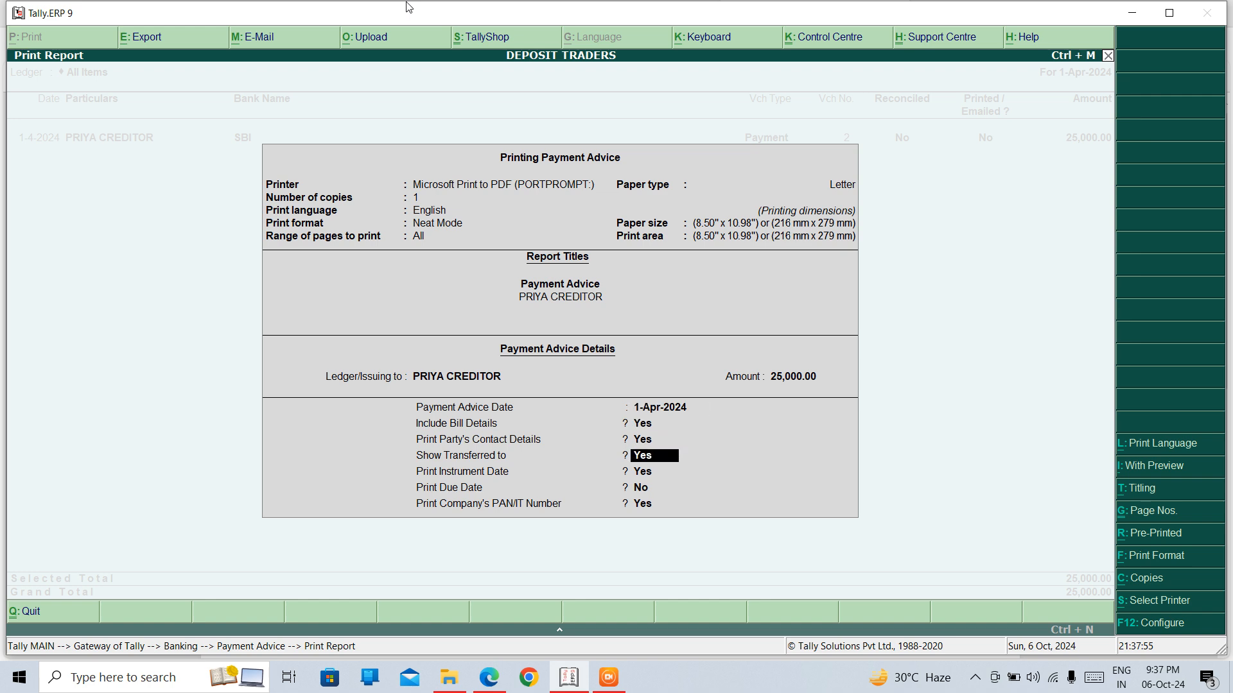
key(Return)
key(Return)
text(y)
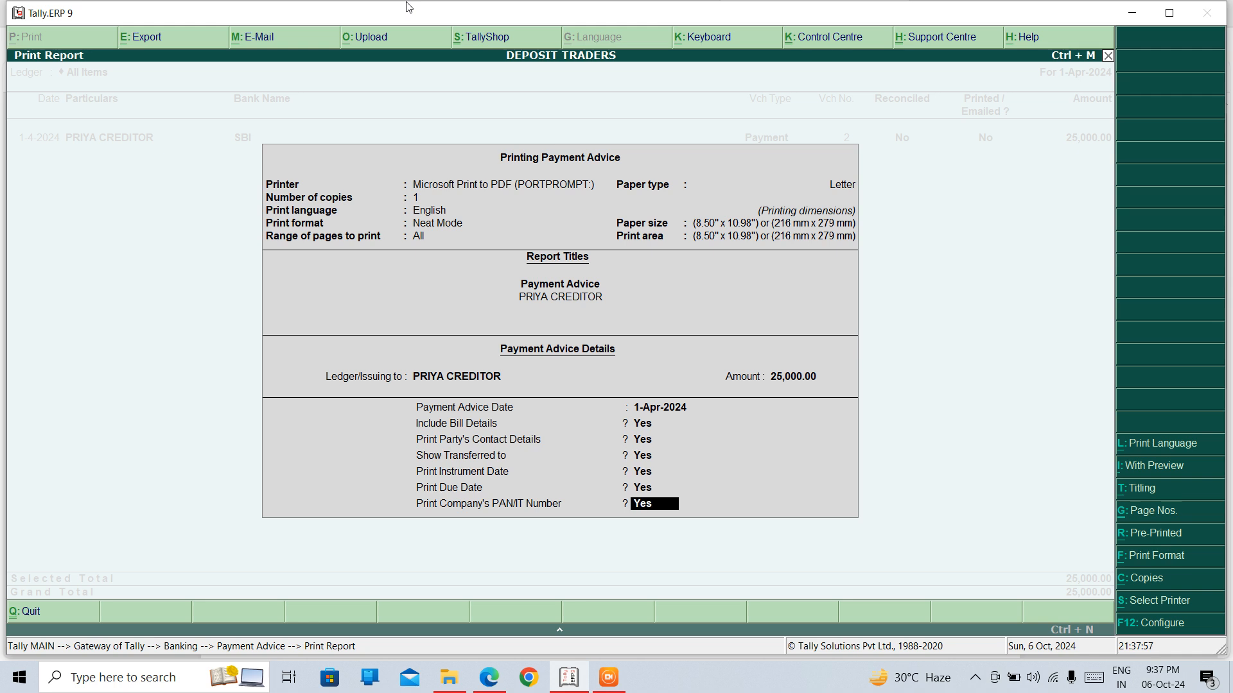
- Print the advice to a desktop PDF named with the creditor's first name followed by PAYMENT ADVICE, and show the desktop
key(Return)
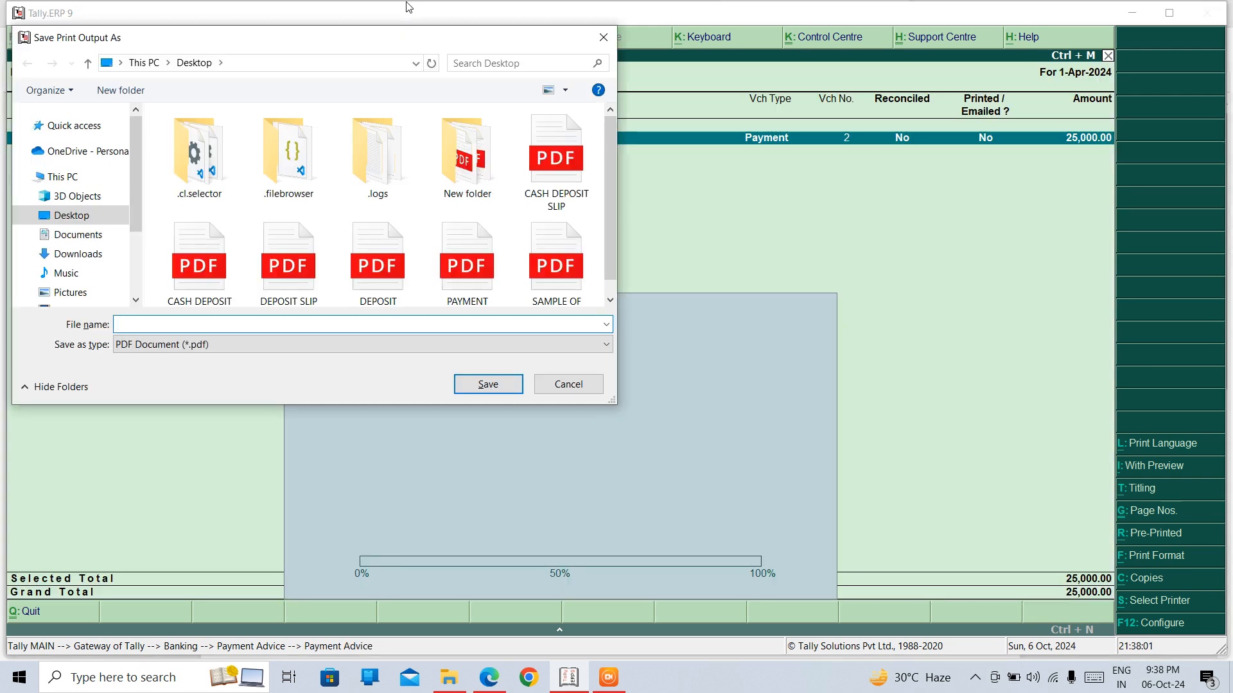
text(PRIYA )
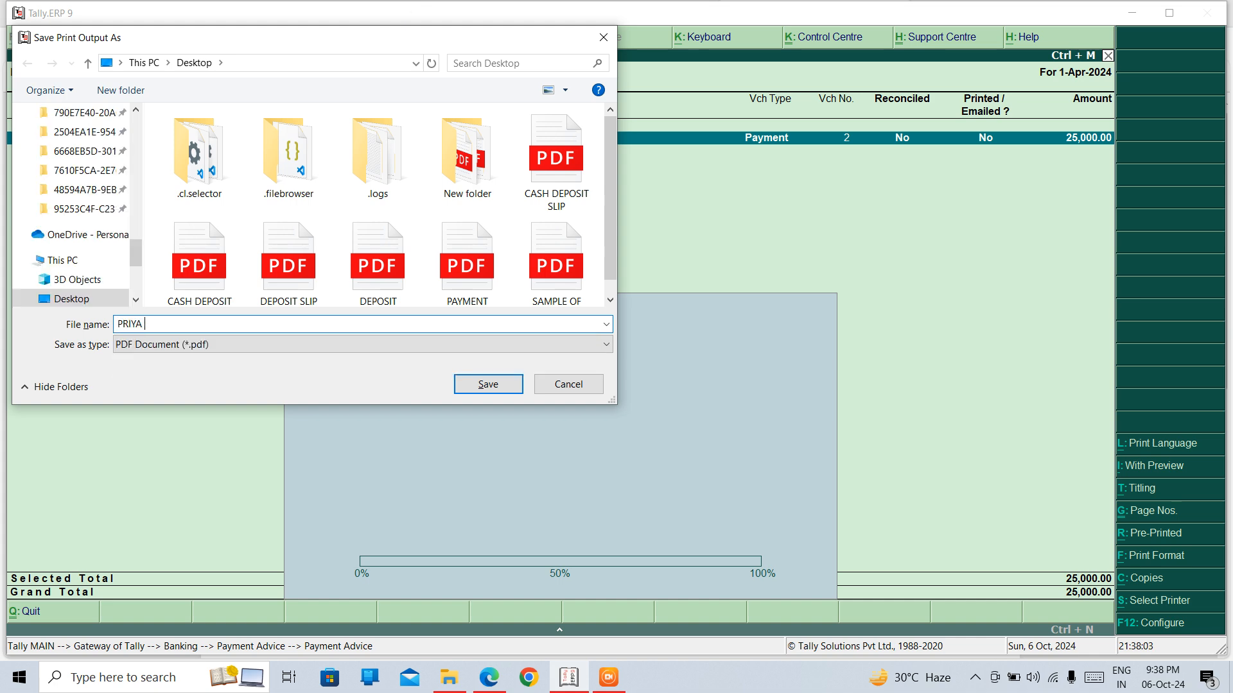
text(PAYMENT ADVICE)
key(Return)
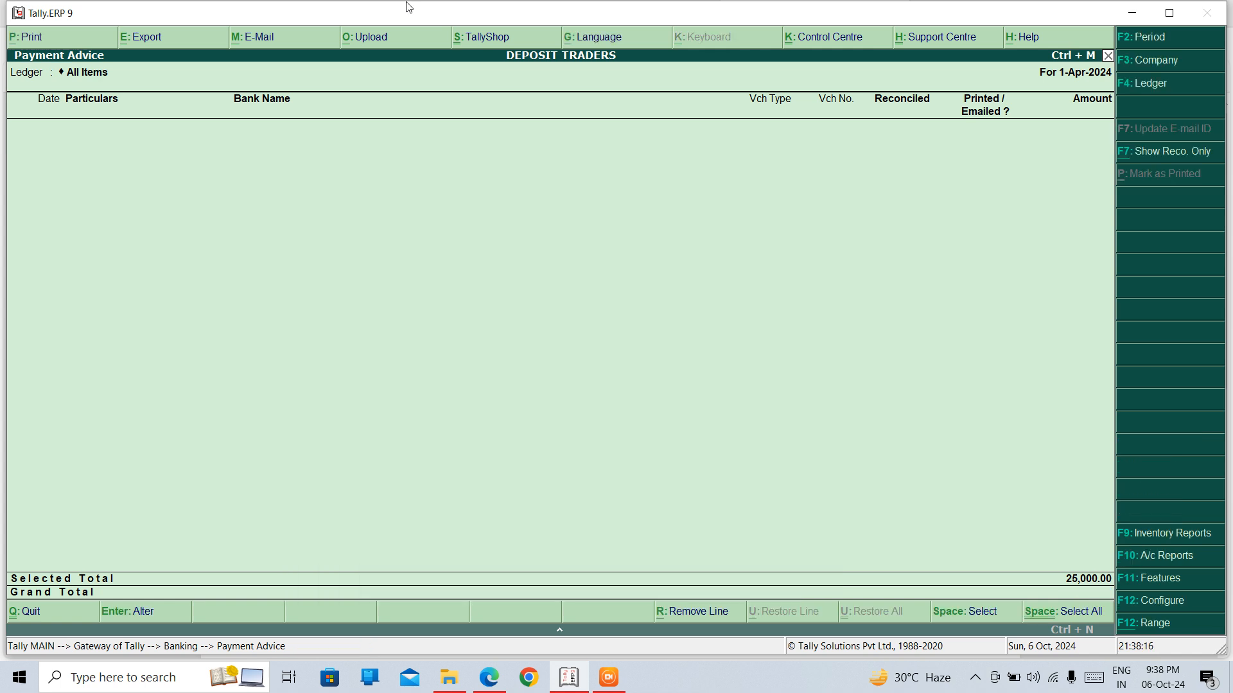
key(super+d)
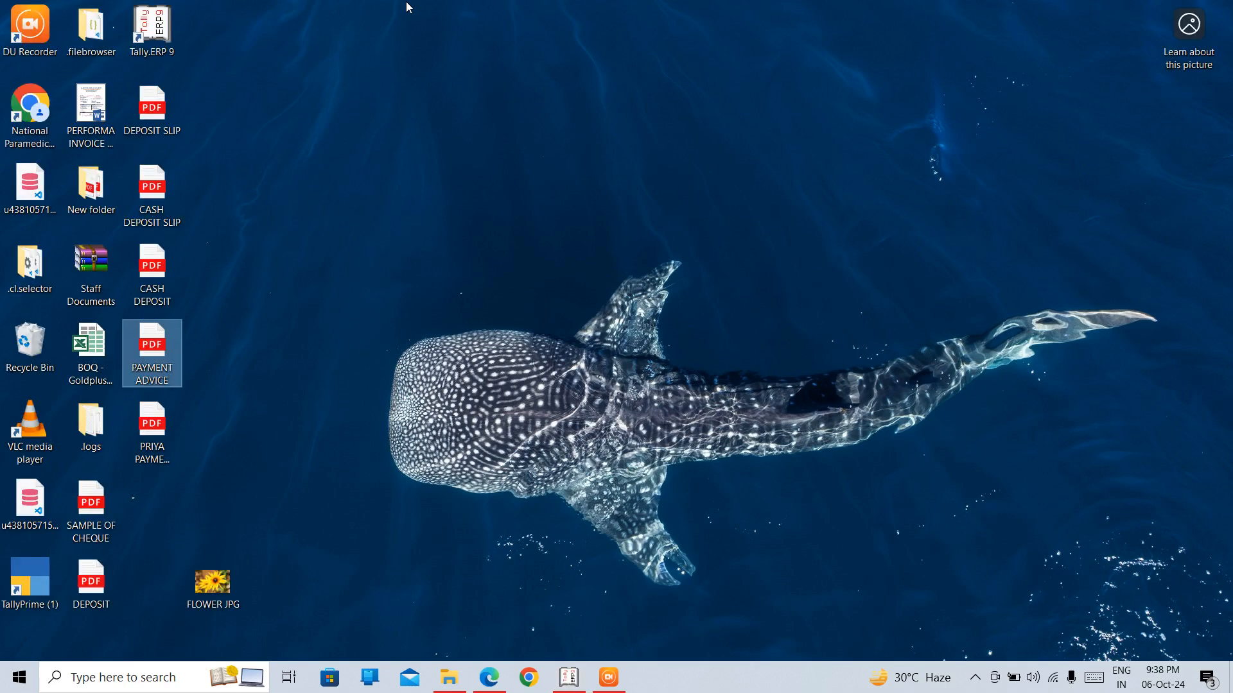
- Open the new payment advice PDF from the desktop, compare it with PAYMENT ADVICE.pdf, and examine its particulars and payment details
click(154, 434)
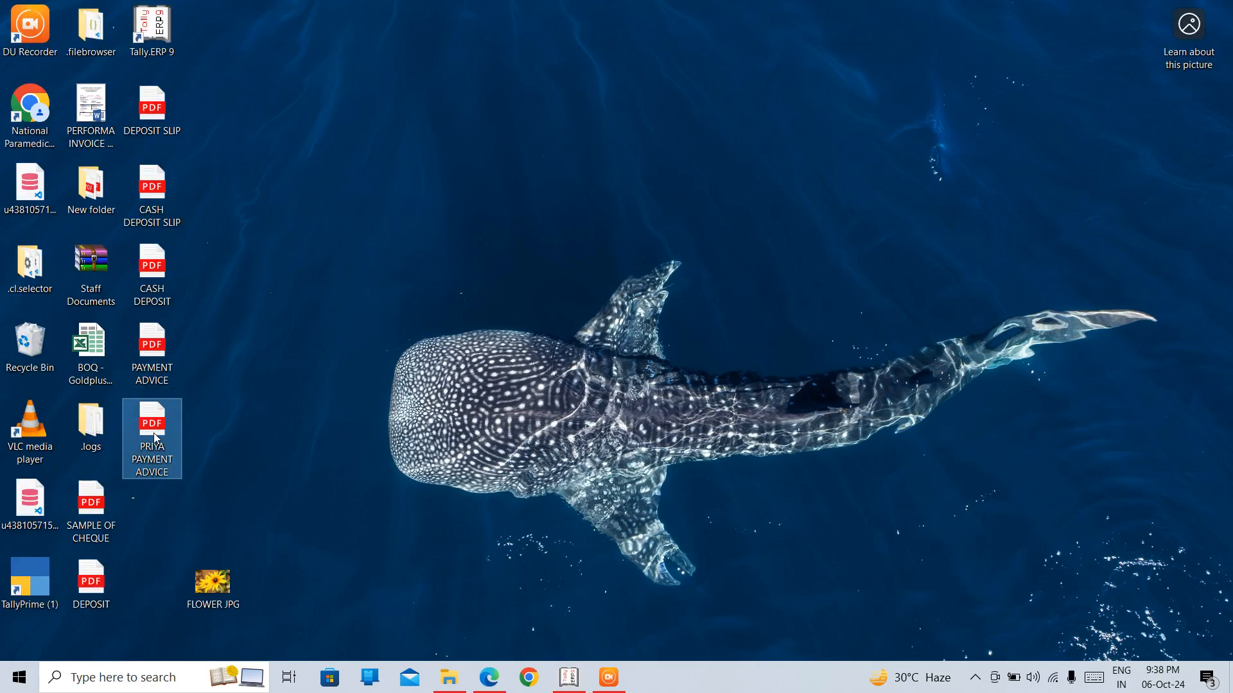
double_click(153, 433)
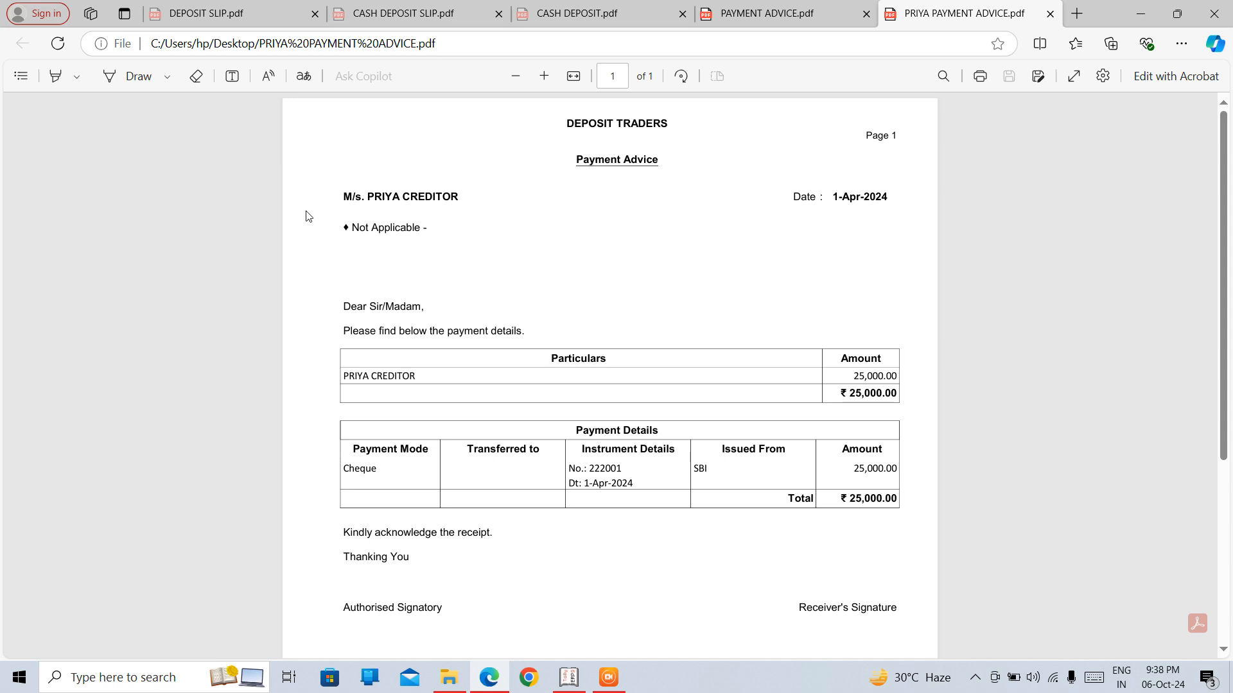
click(742, 13)
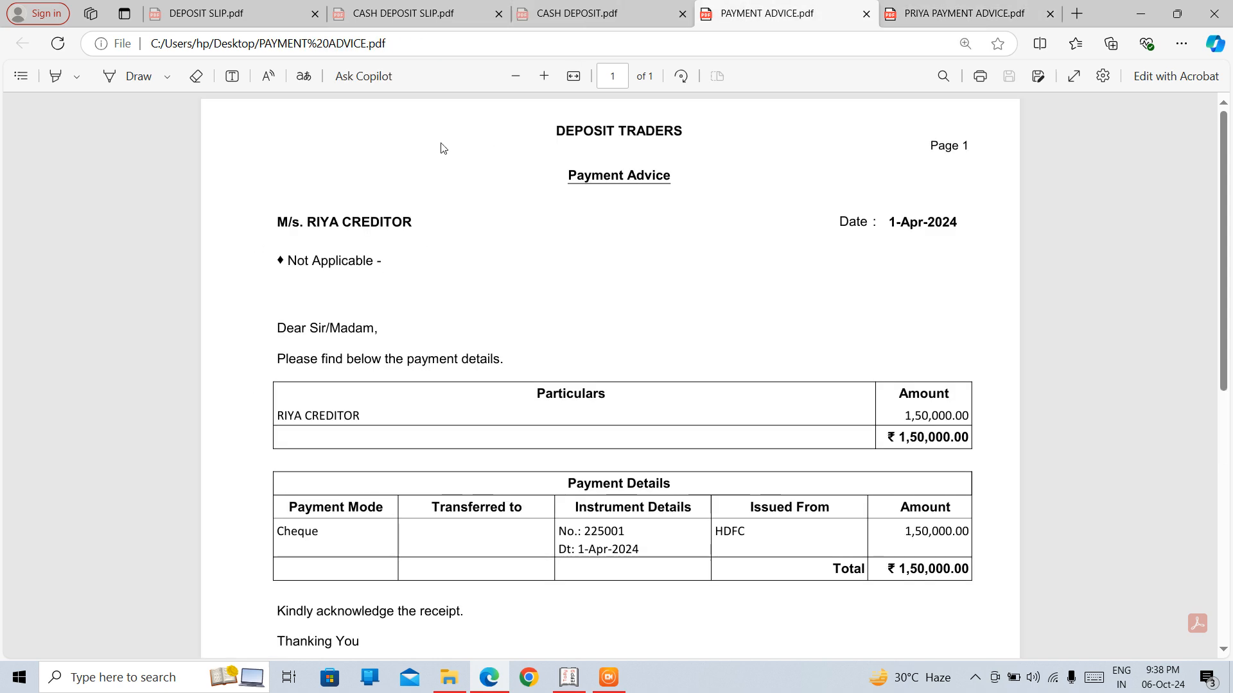
click(893, 20)
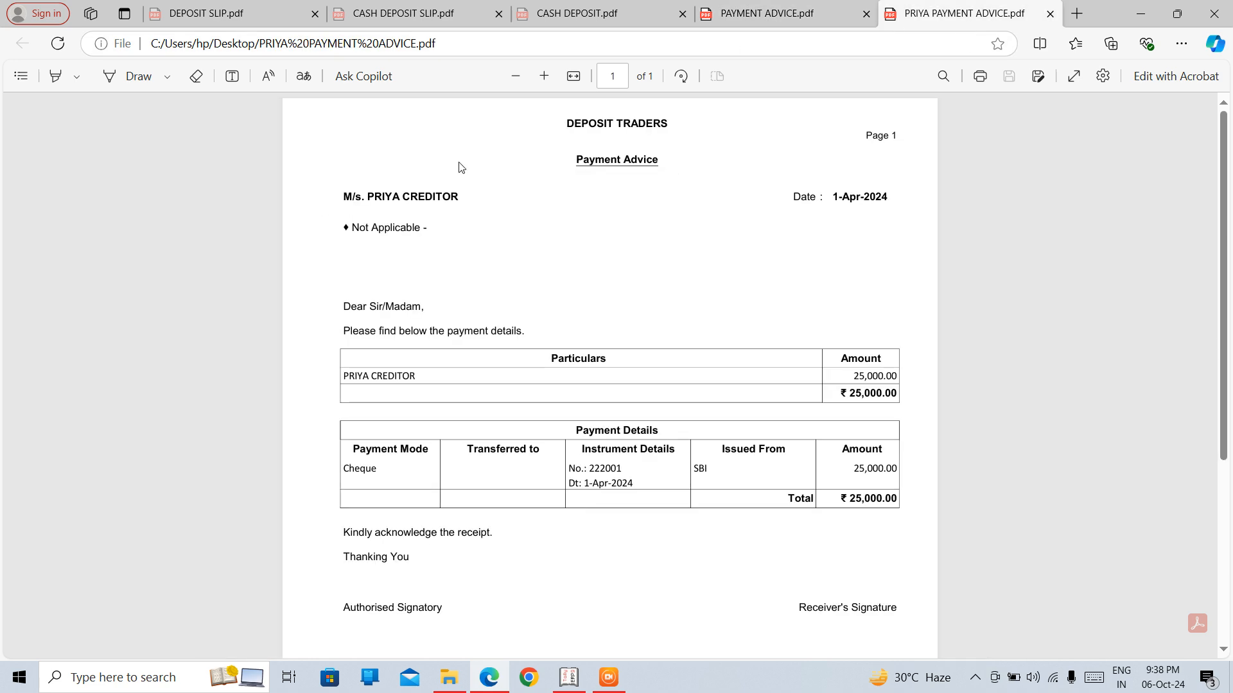
click(544, 76)
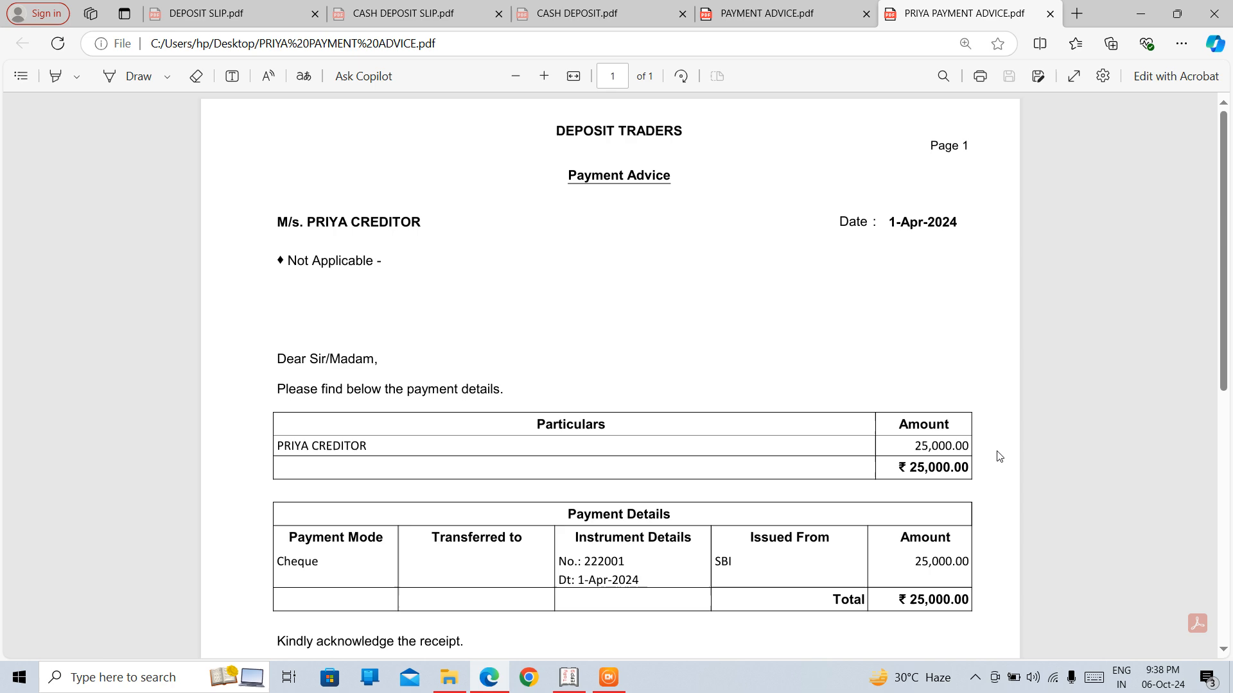
key(alt+Tab)
scroll(883, 549, down, 4)
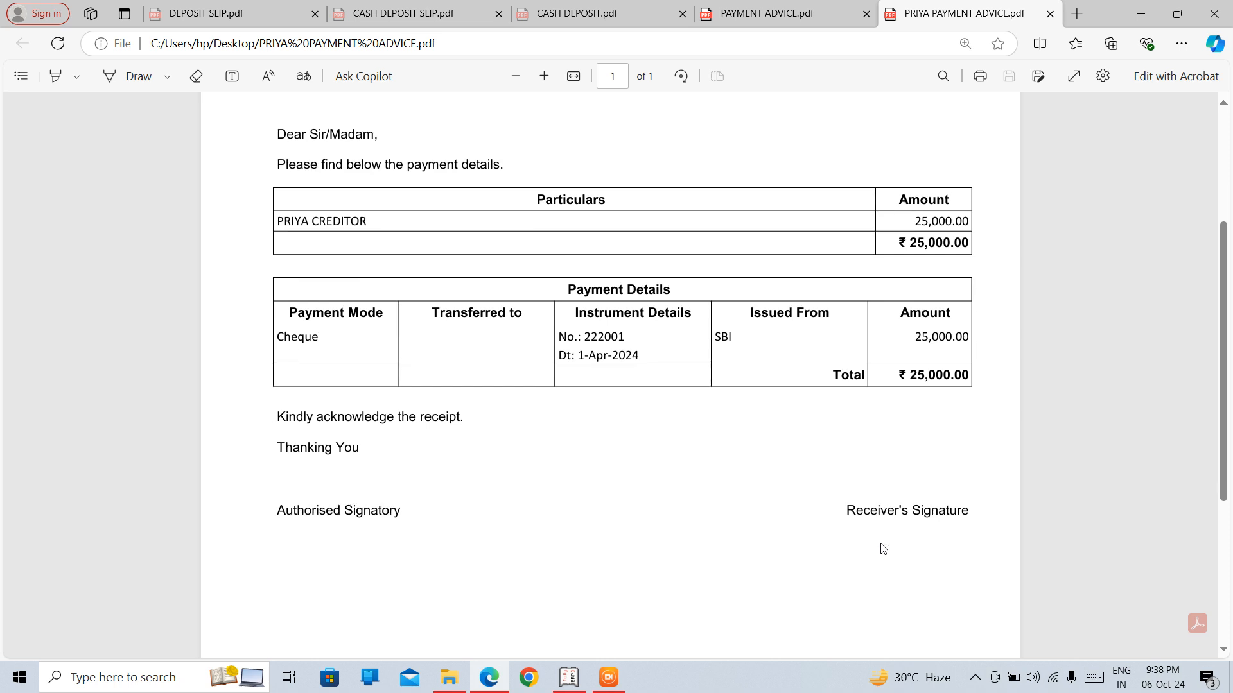
- Switch to Tally.ERP 9 and leave the Payment Advice report for the Banking menu
click(563, 682)
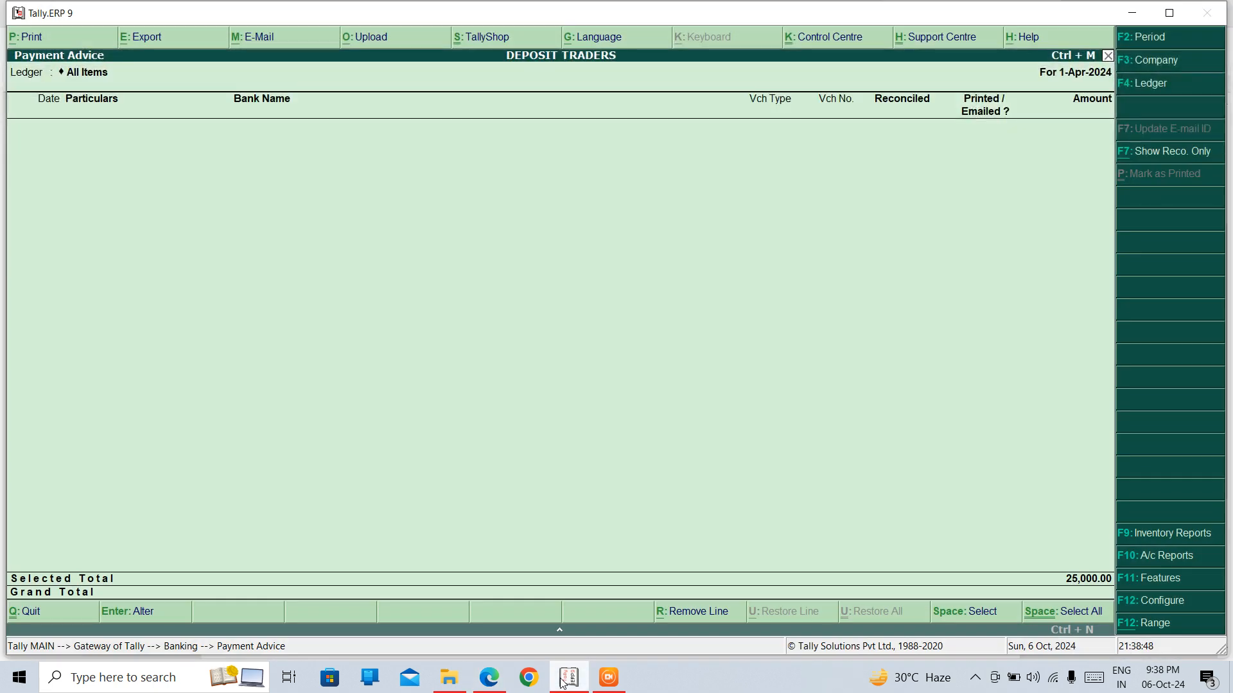
key(Escape)
key(Return)
key(Escape)
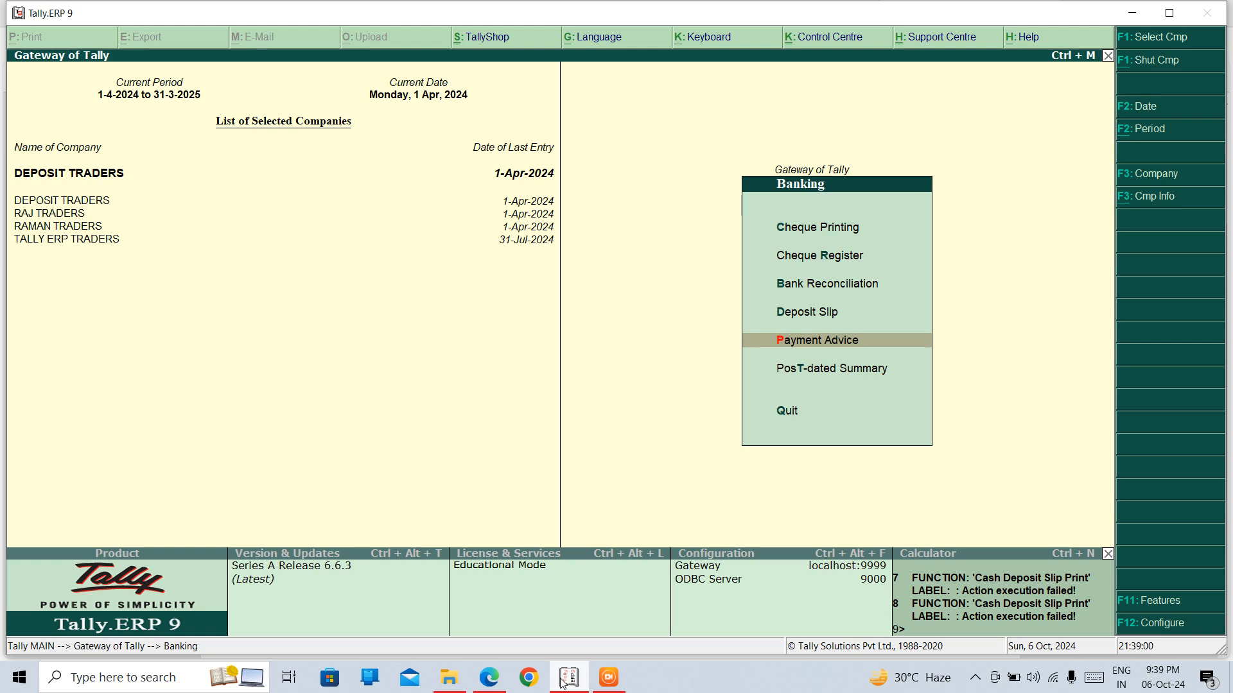
- Look at the Deposit Slip options and the Payment Advice ledger selection among the banking utilities
key(Up)
key(Return)
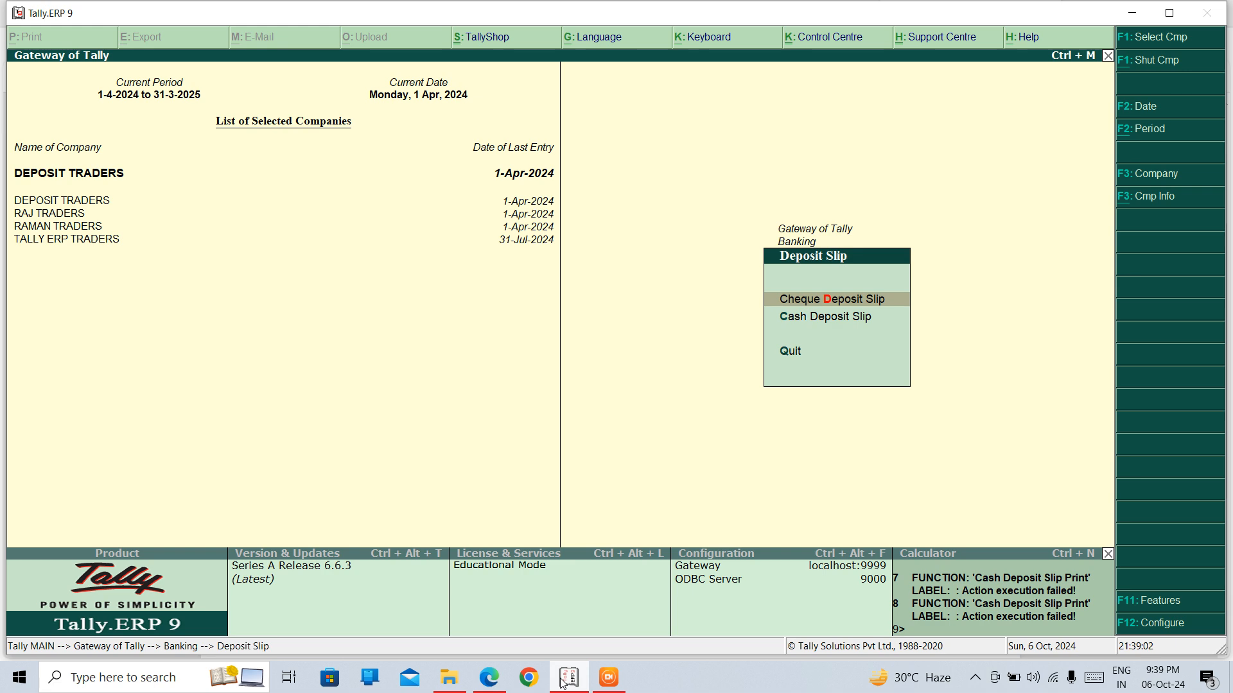
key(Escape)
key(Down)
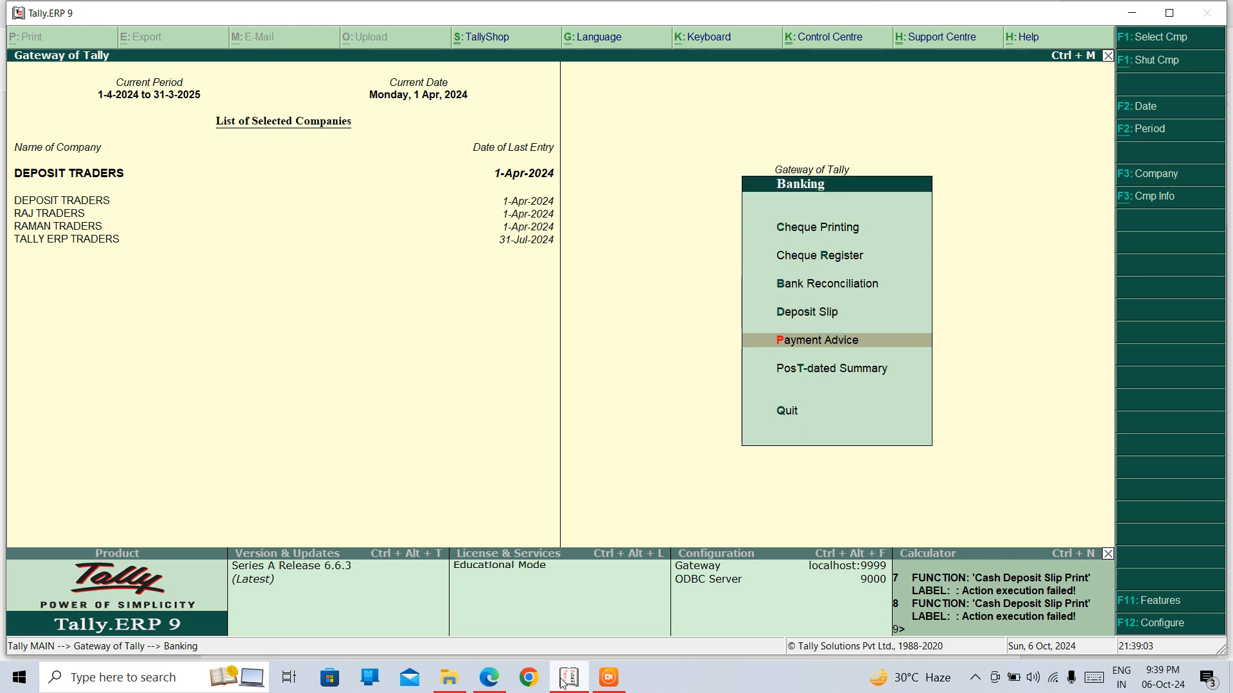
key(Return)
key(Escape)
key(Up)
key(Up)
key(Up)
key(Down)
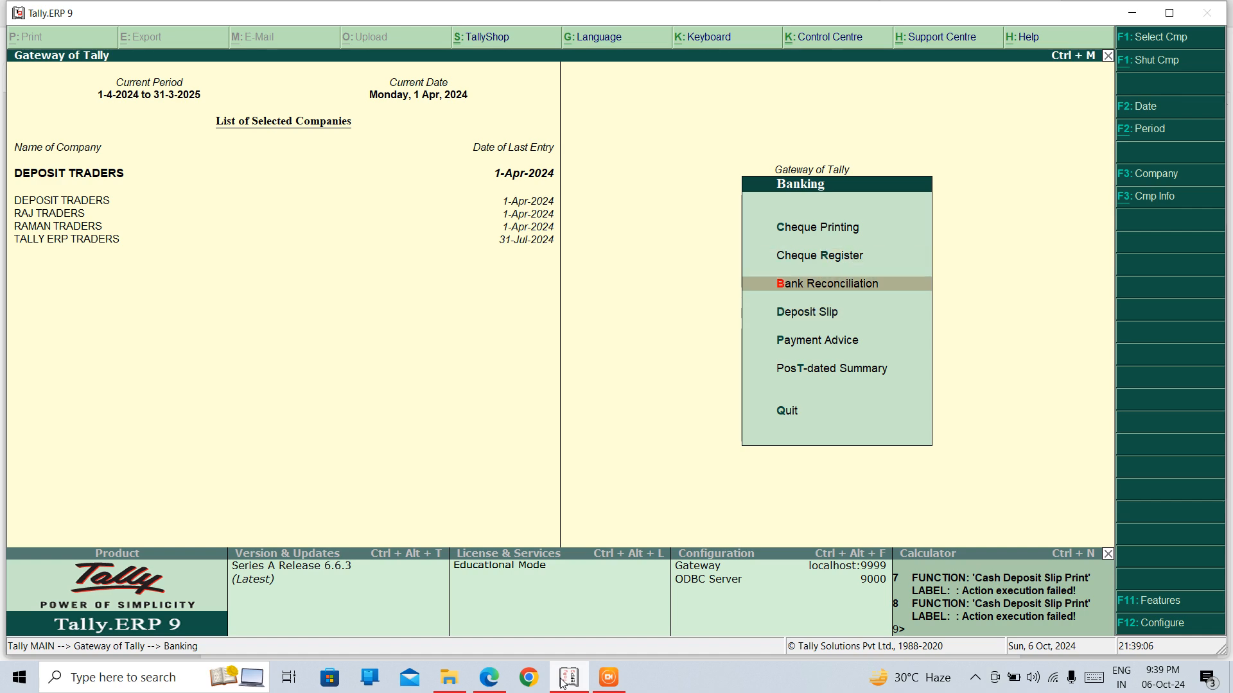
- Look at Bank Reconciliation, the Cheque Register and the Cheque Printing bank selection, and return to the Gateway of Tally
key(Return)
key(Escape)
key(Up)
key(Return)
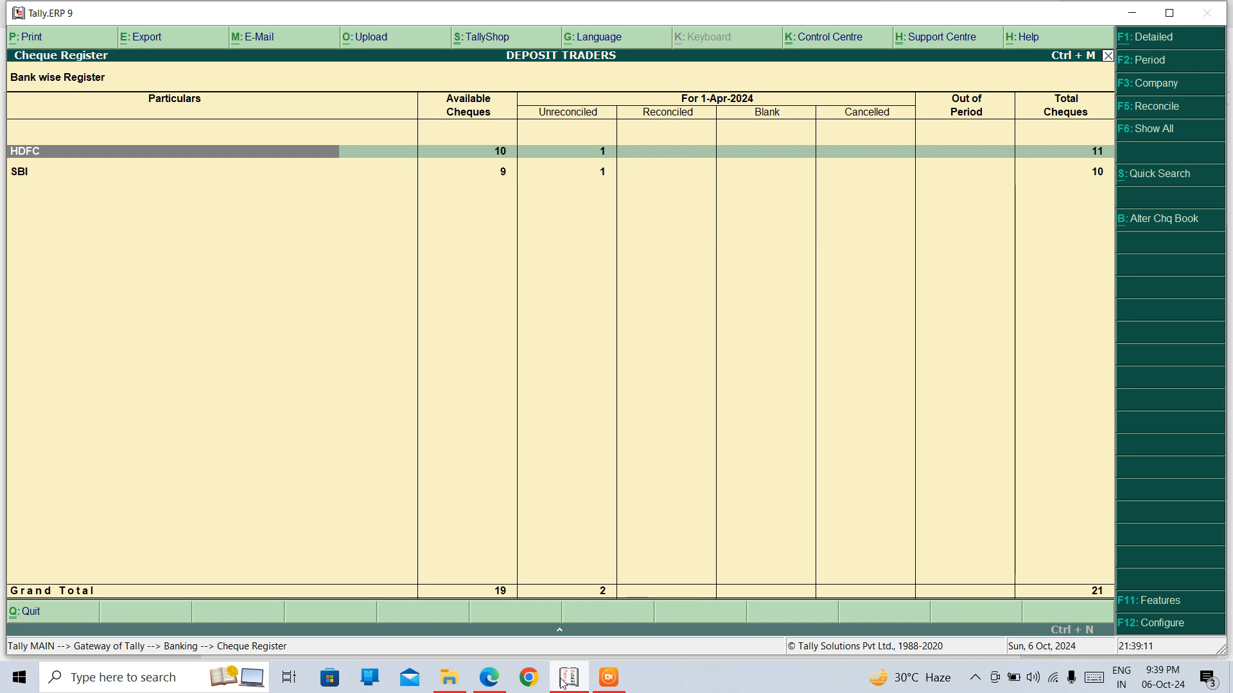
key(Escape)
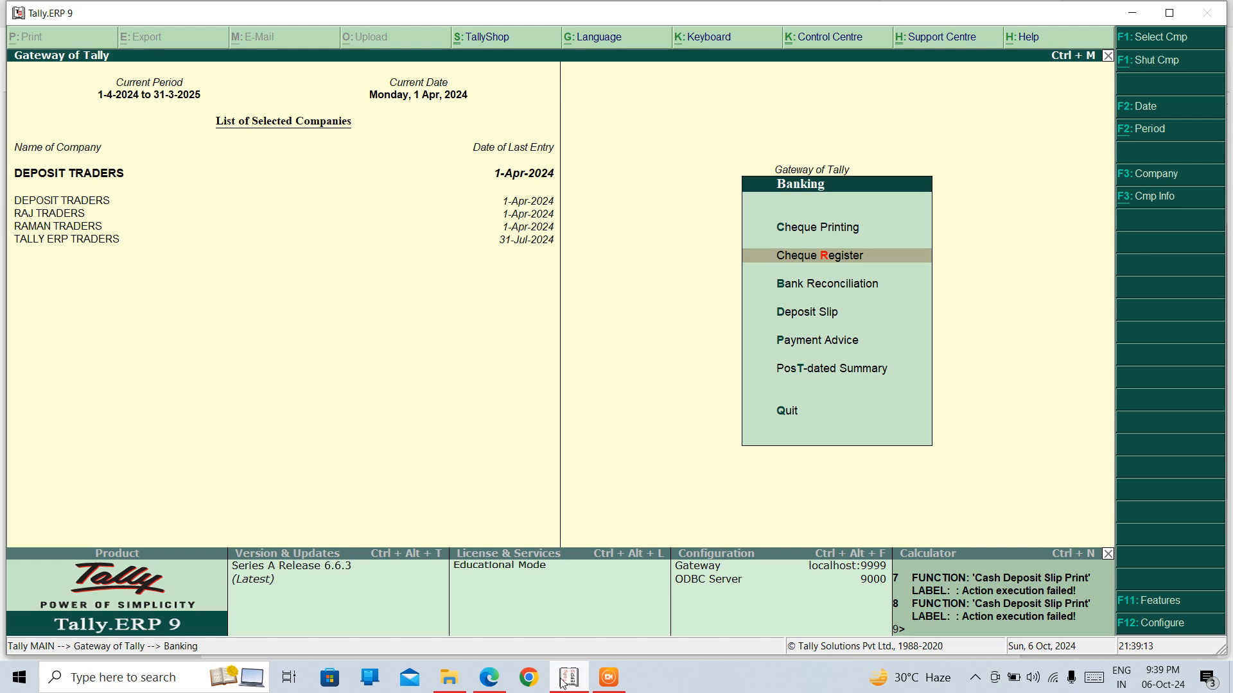
key(Up)
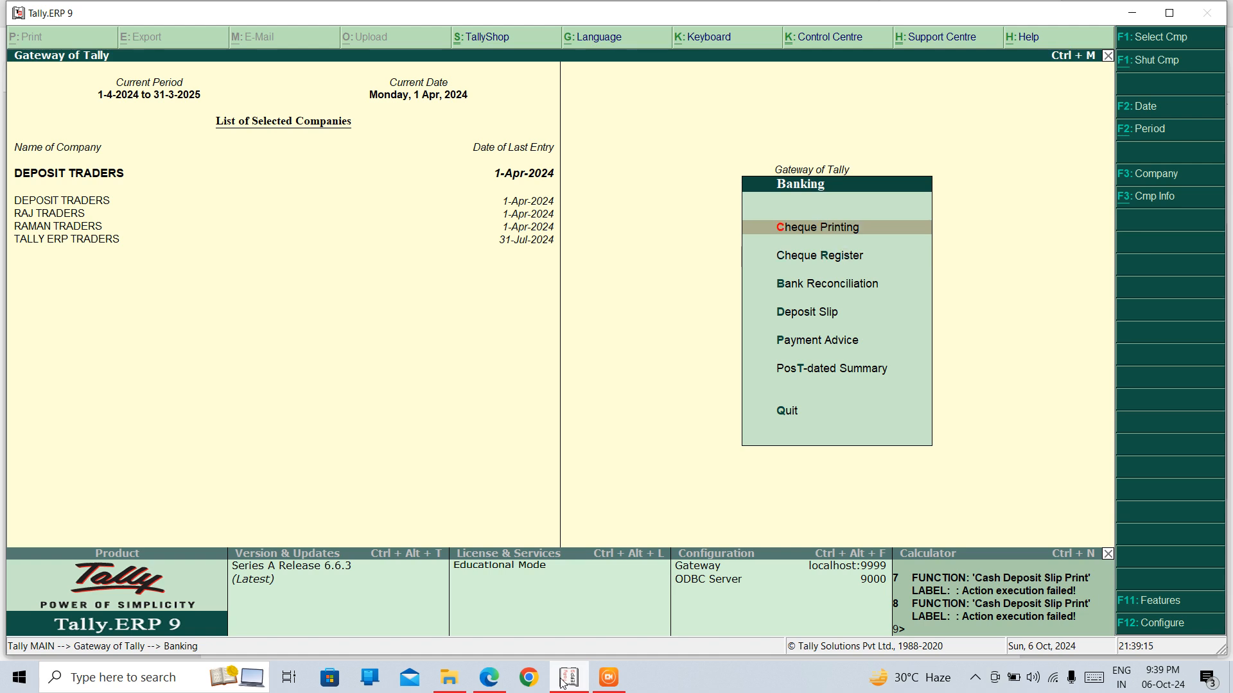
key(Return)
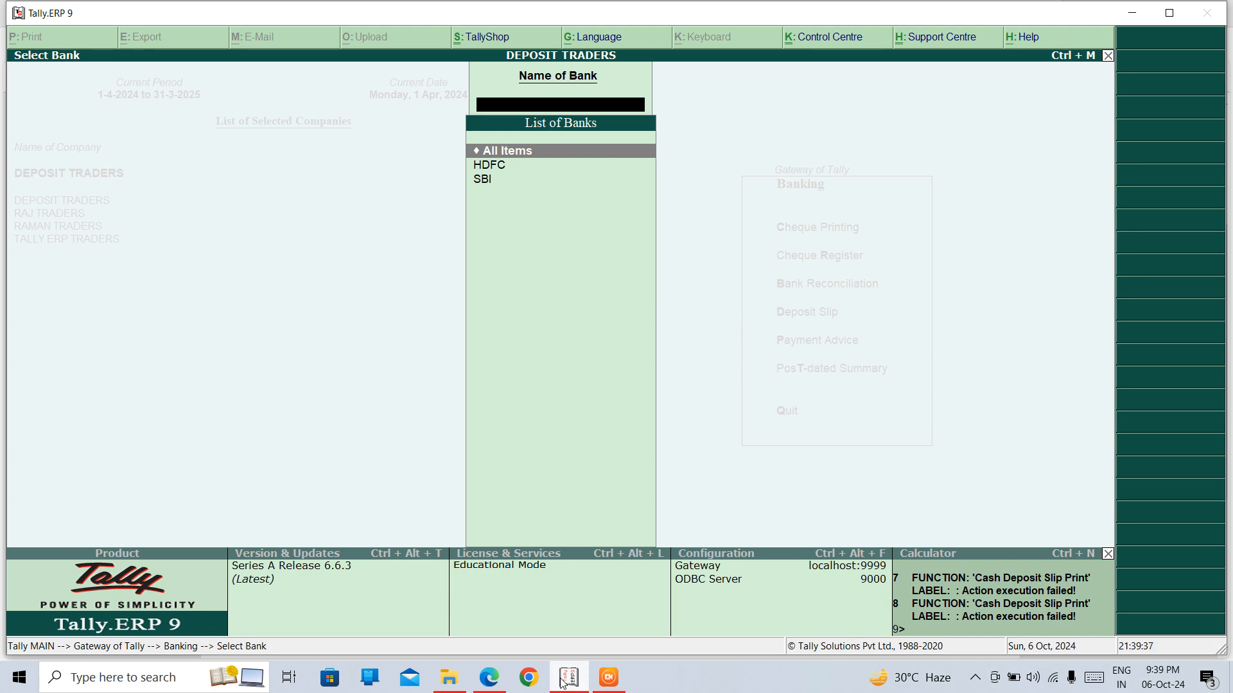
key(Escape)
key(Escape)
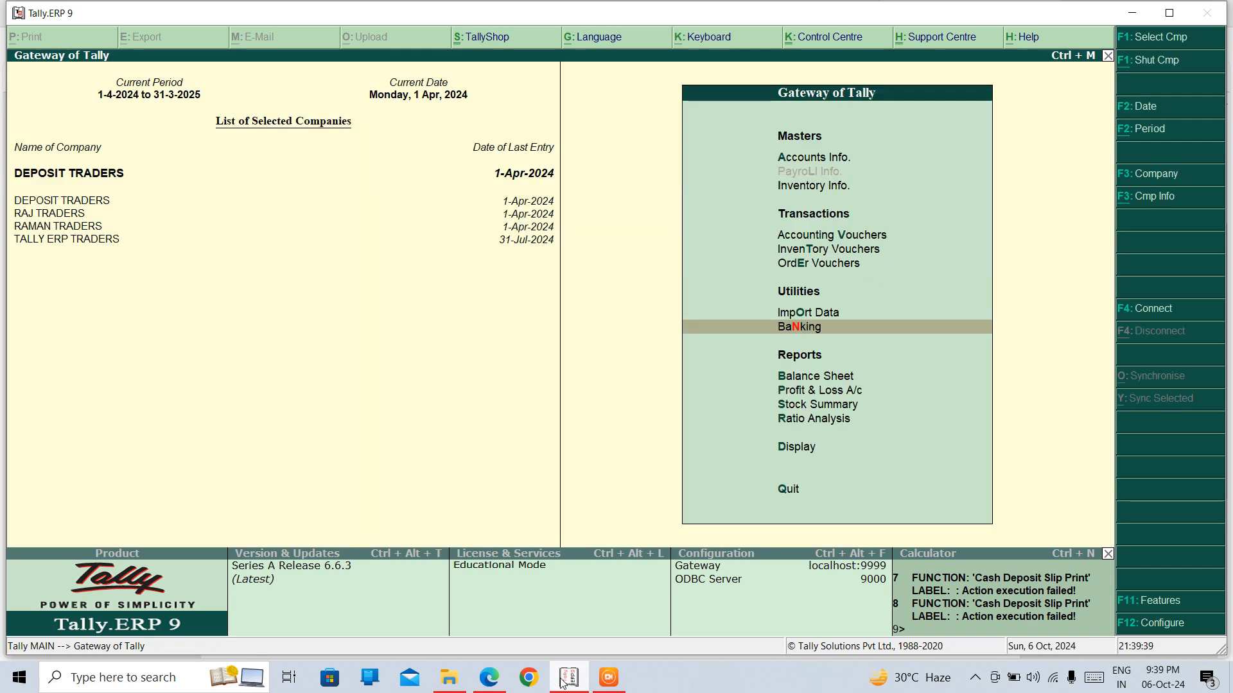
key(Down)
key(Down)
key(Down)
key(Down)
key(Down)
key(Down)
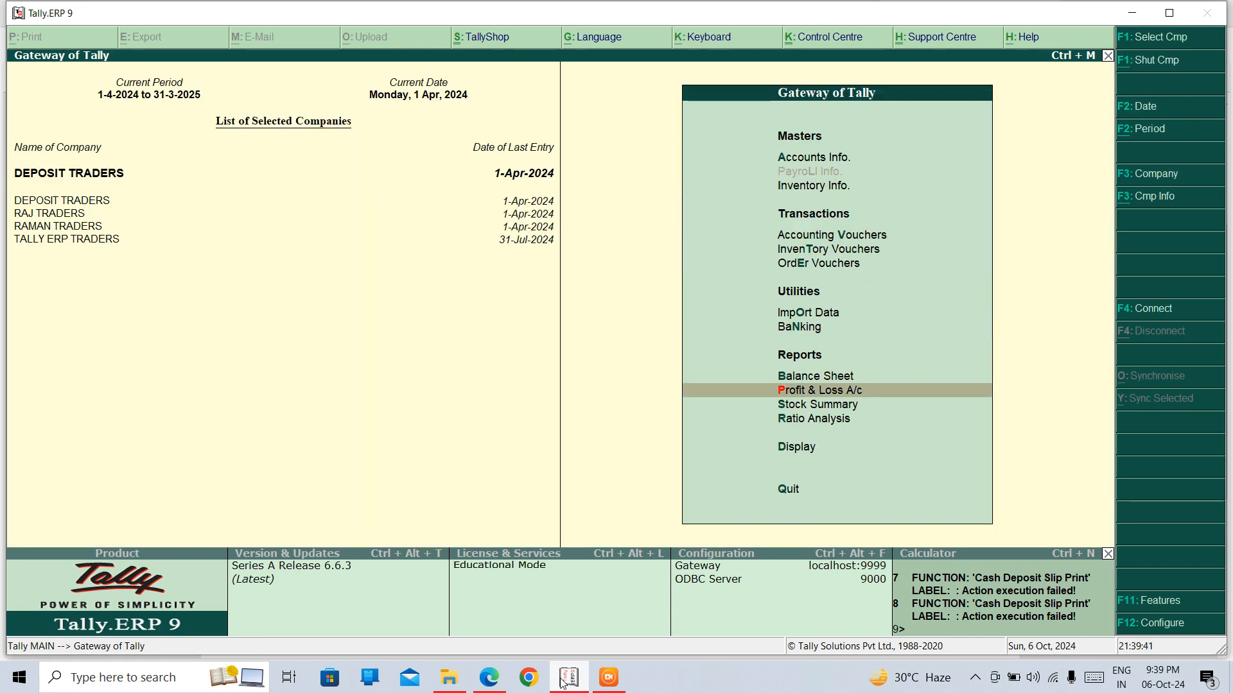
key(Down)
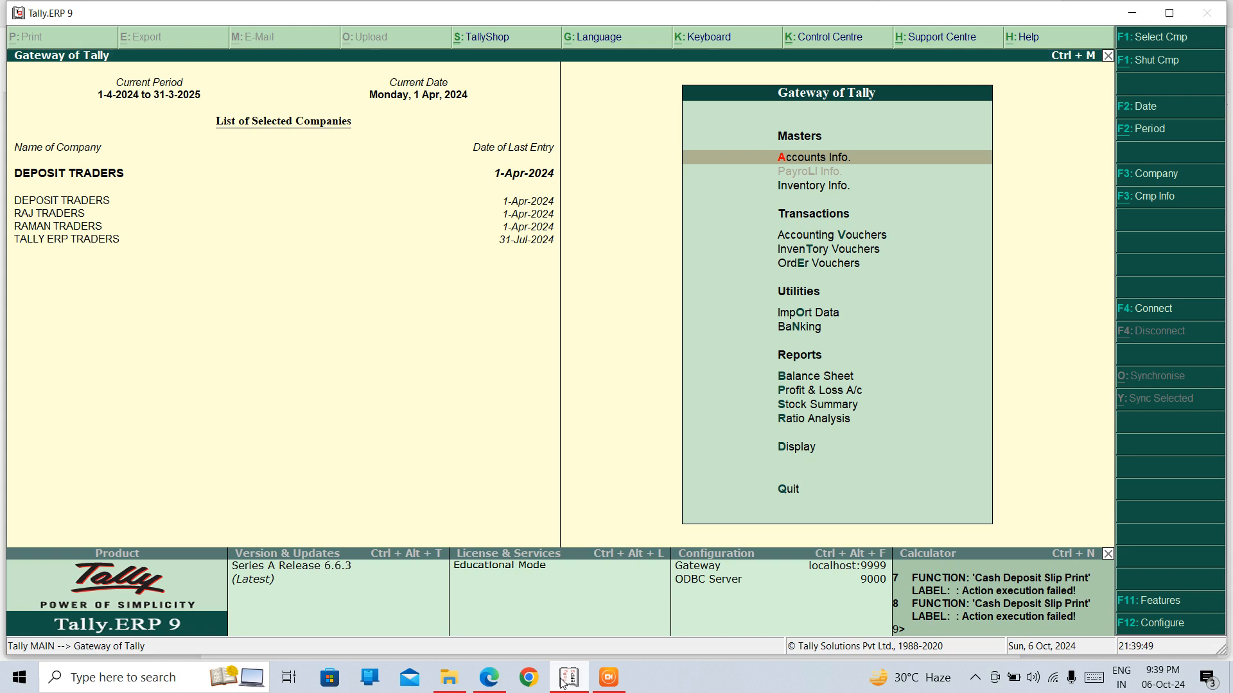
key(Down)
key(Down)
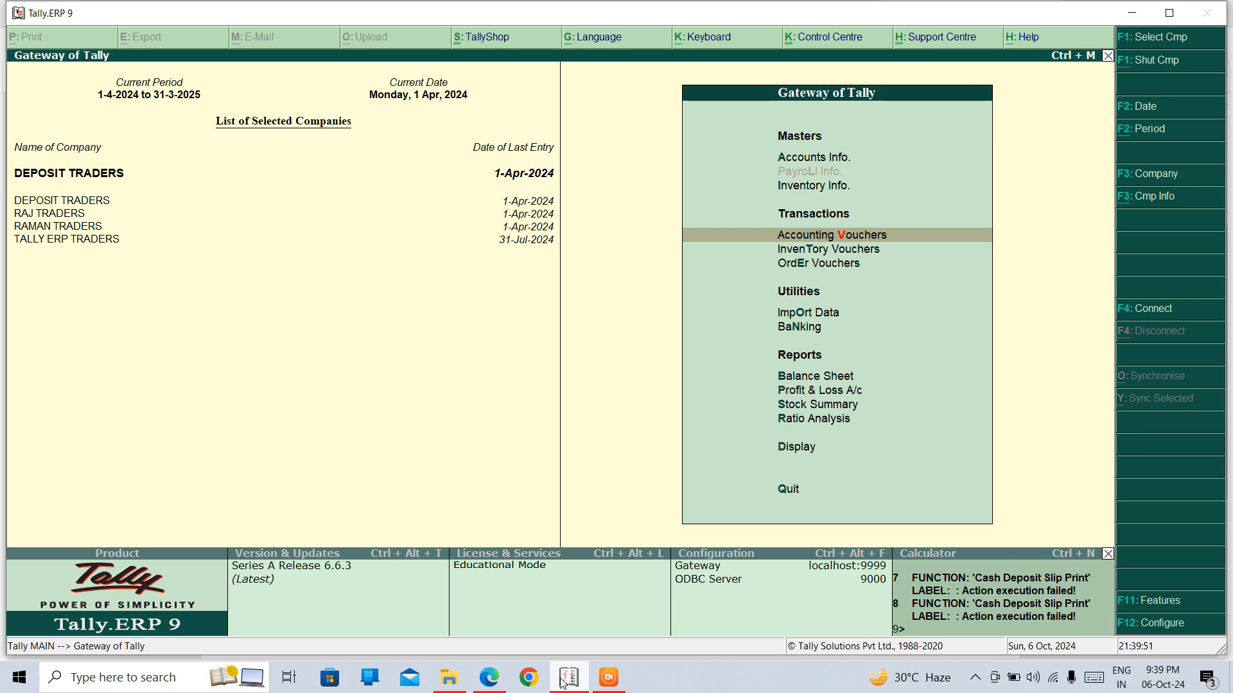
- Look through the Inventory Info. masters from Stock Groups to Voucher Types and return to the Gateway of Tally
key(Up)
key(Return)
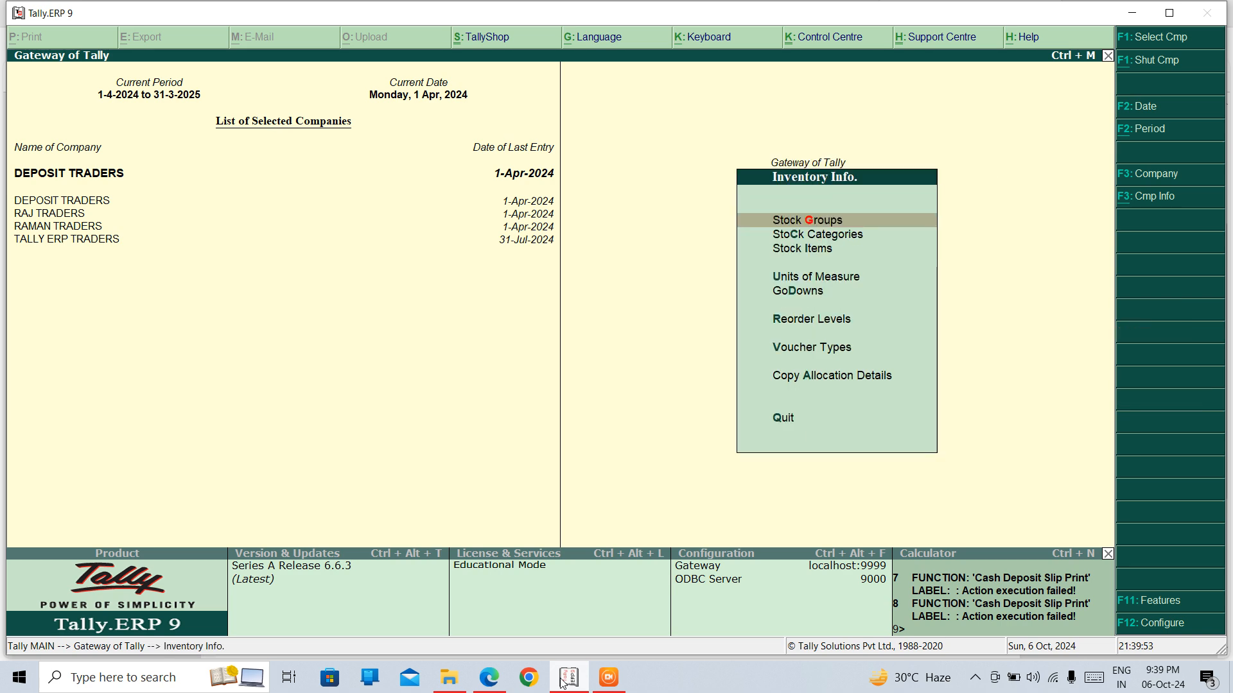
key(Down)
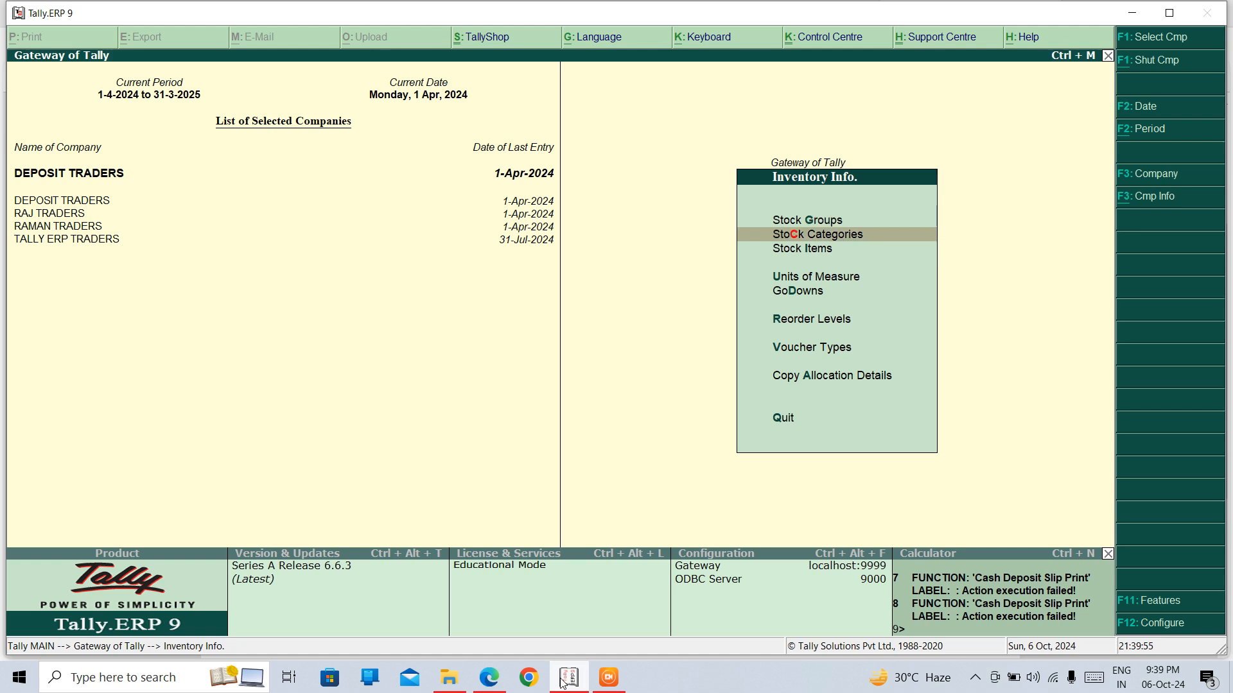
key(Down)
key(Down)
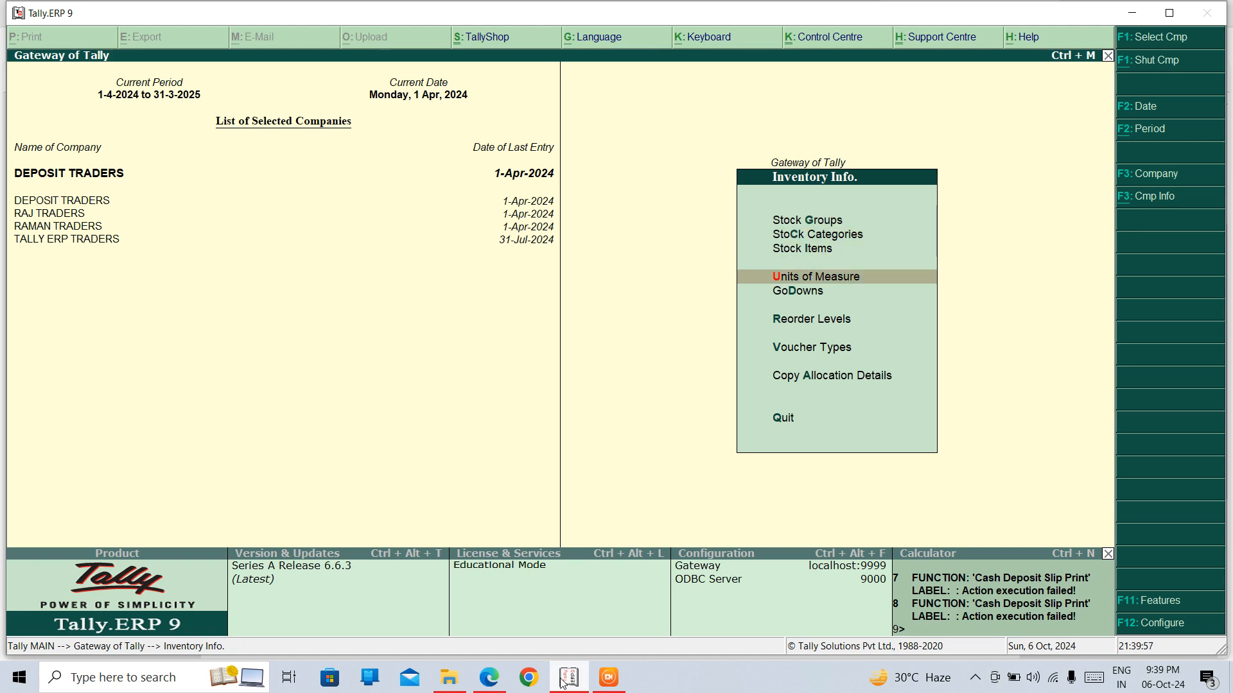
key(Down)
key(Down)
key(Down)
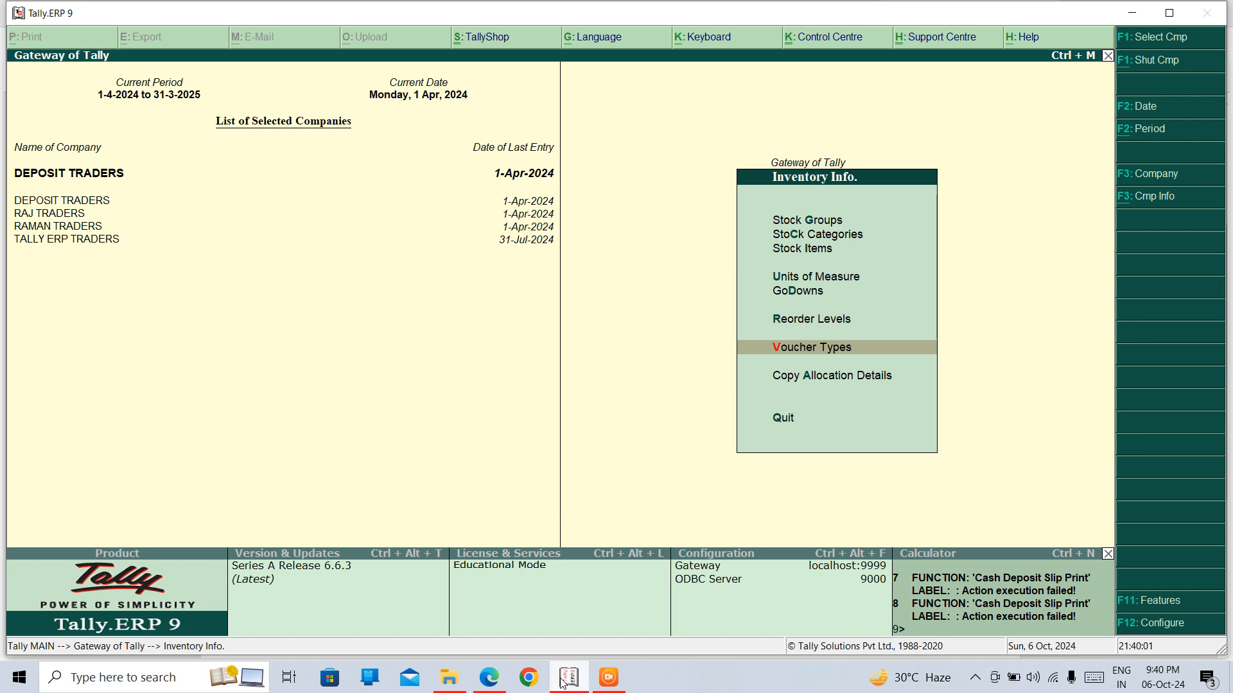
key(Escape)
- View the Stock Journal screen for inventory vouchers and leave it without entering anything
key(Down)
key(Down)
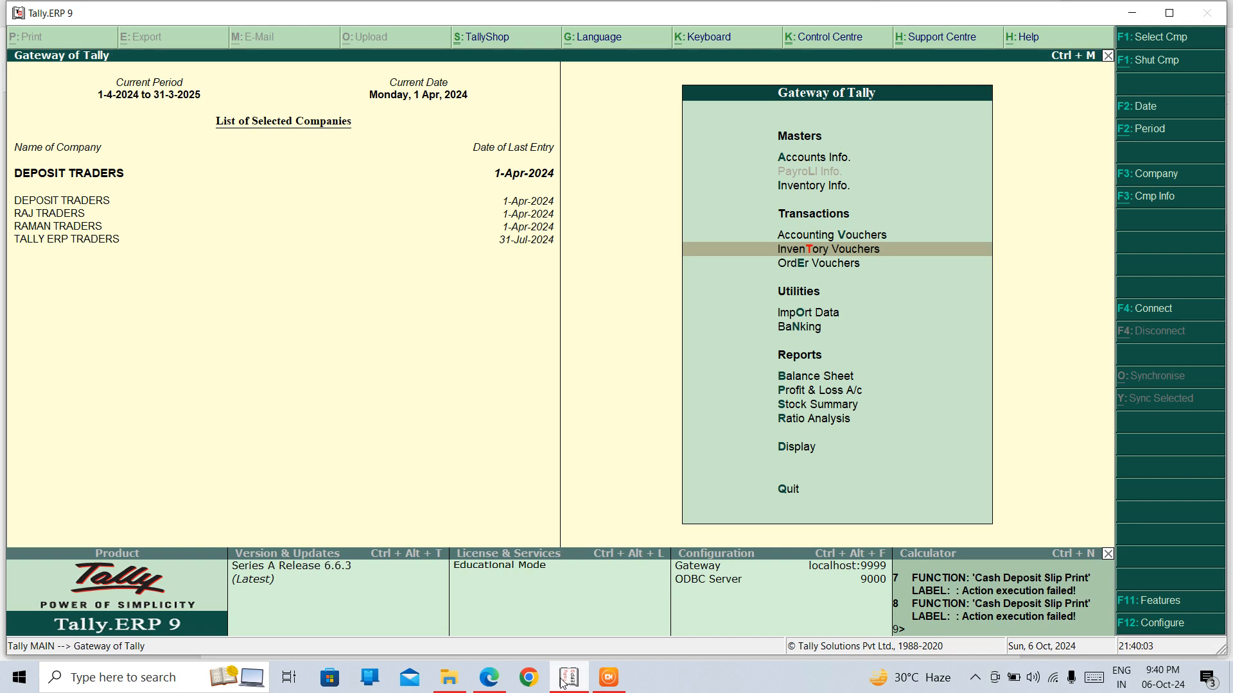
key(Return)
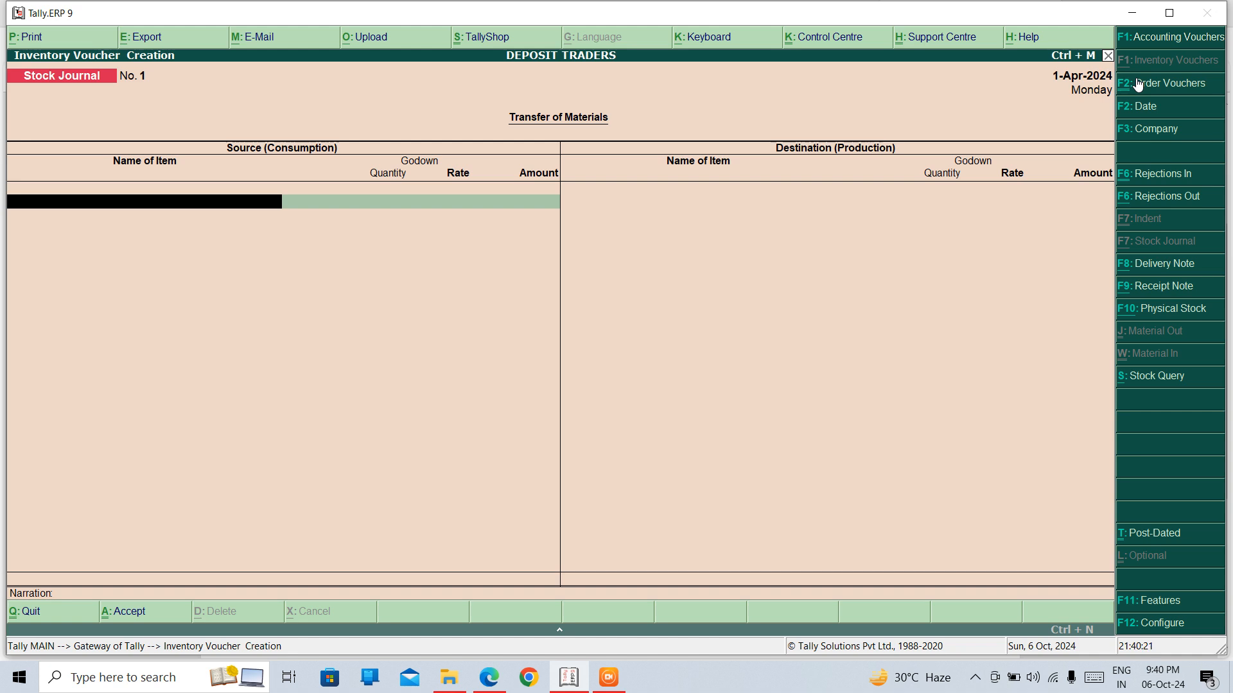
key(Escape)
key(Return)
key(Down)
key(Down)
key(Down)
key(Down)
key(Down)
key(Down)
key(Down)
key(Down)
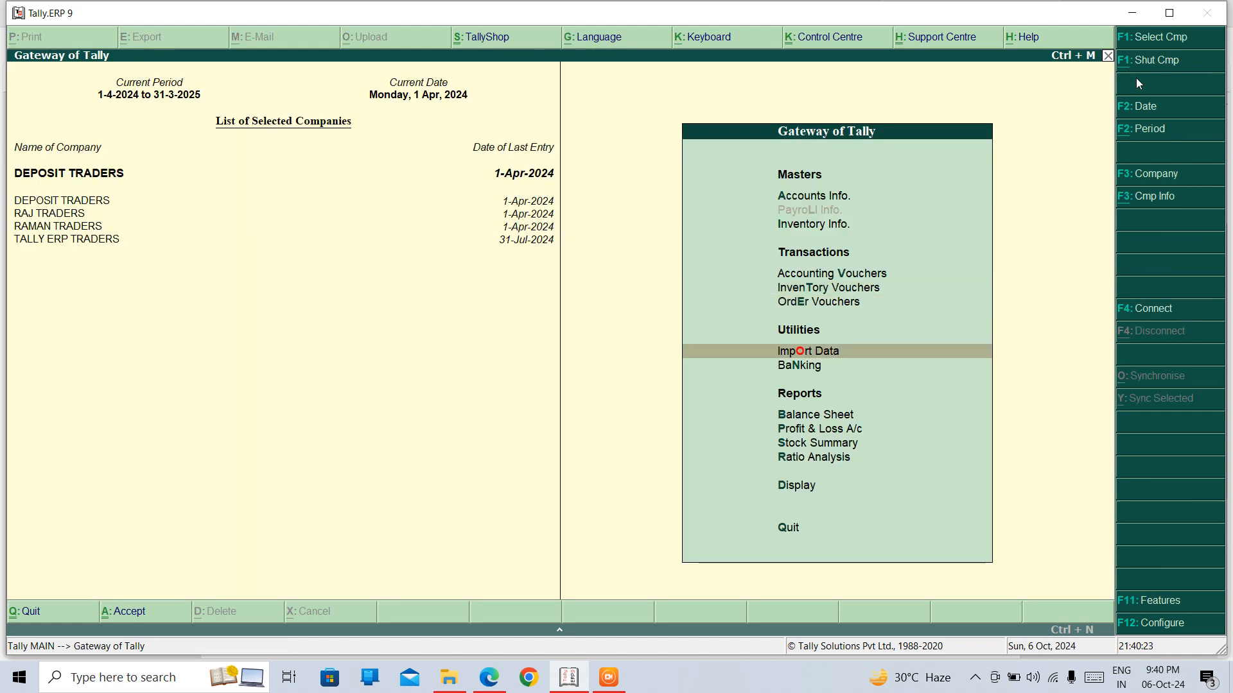
key(Down)
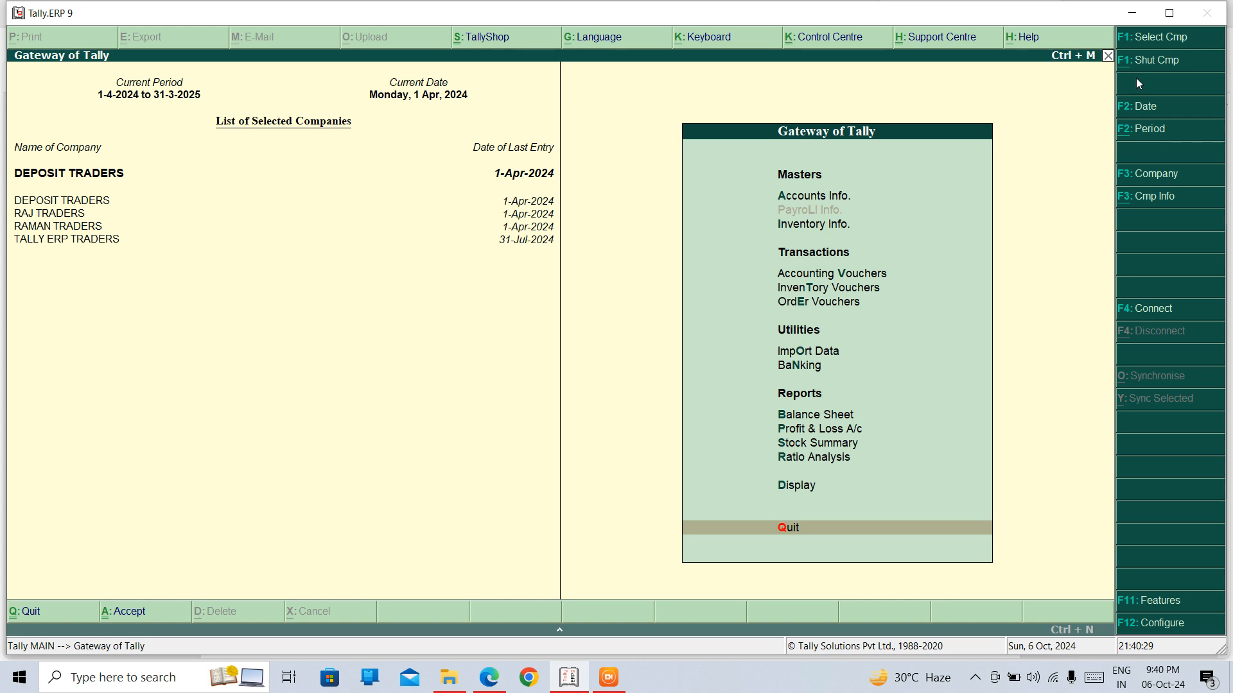
key(Down)
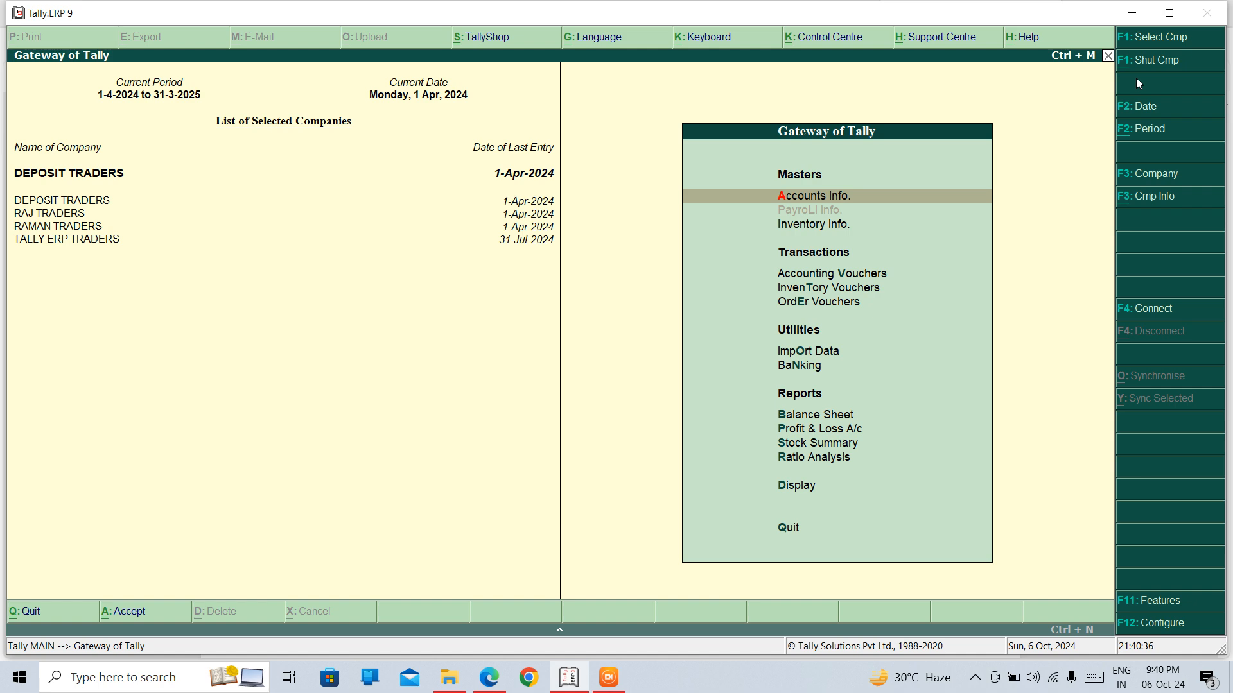
key(Down)
key(o)
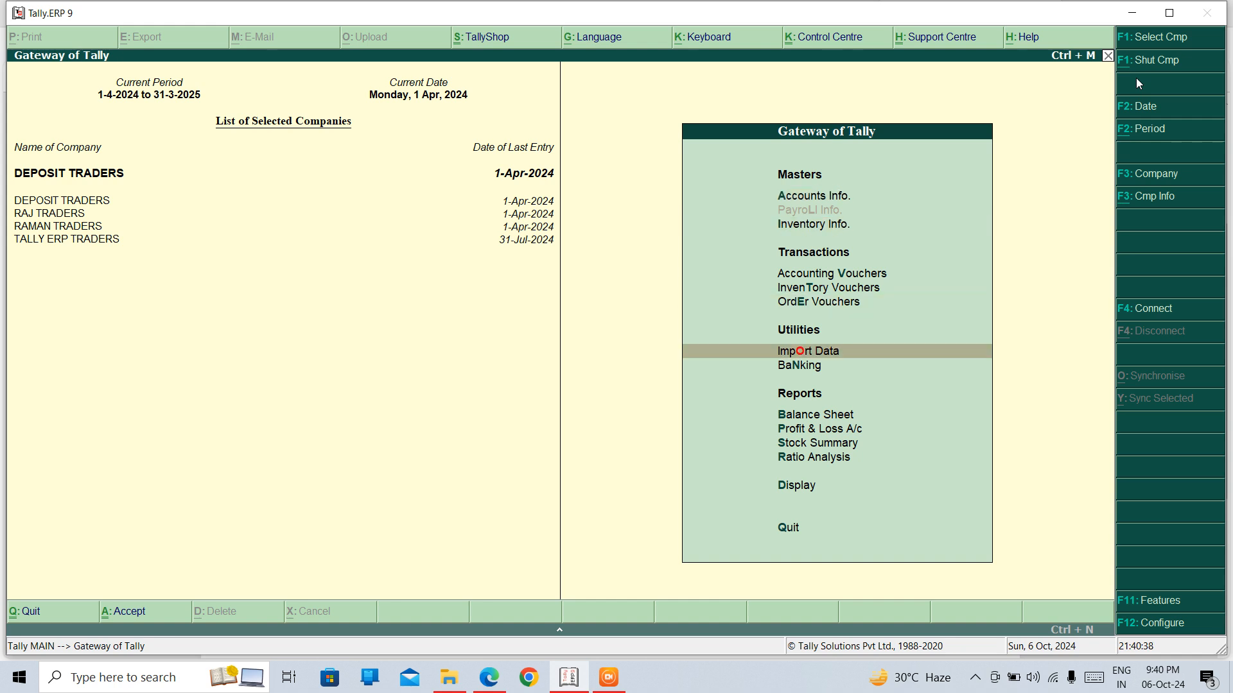
- View the banking Payment Advice report for All Items and return to the Gateway of Tally
key(Down)
key(Return)
key(Up)
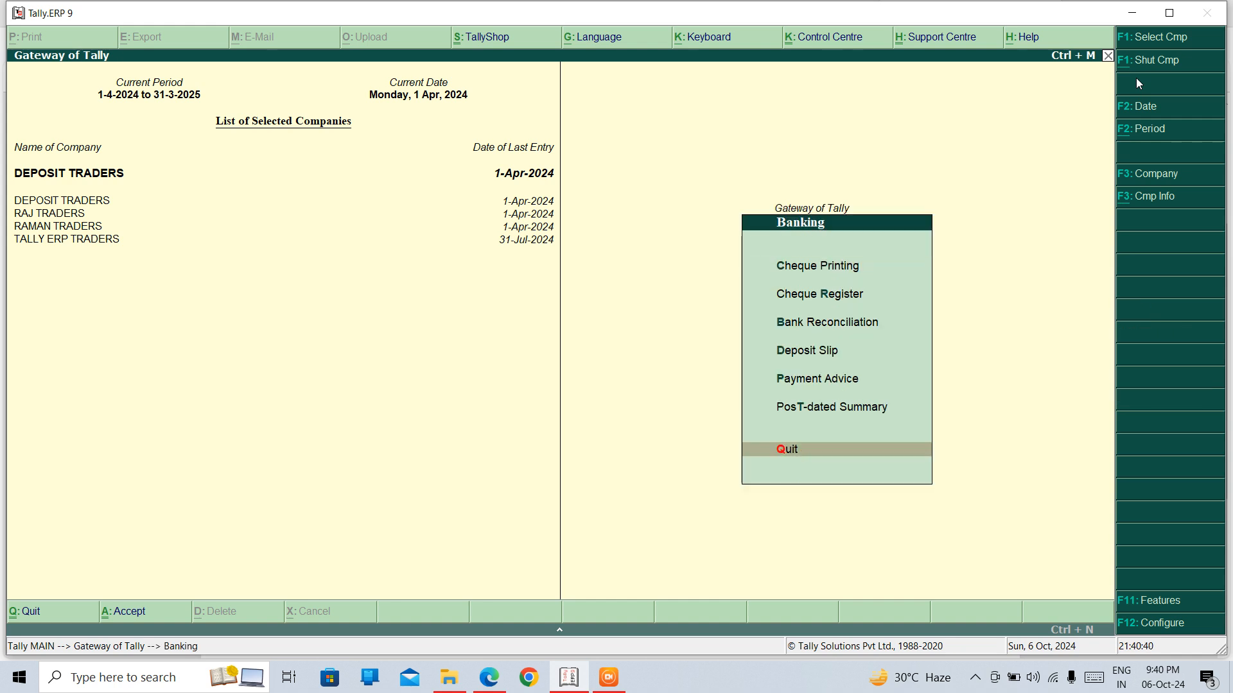
key(Up)
key(Up)
key(Return)
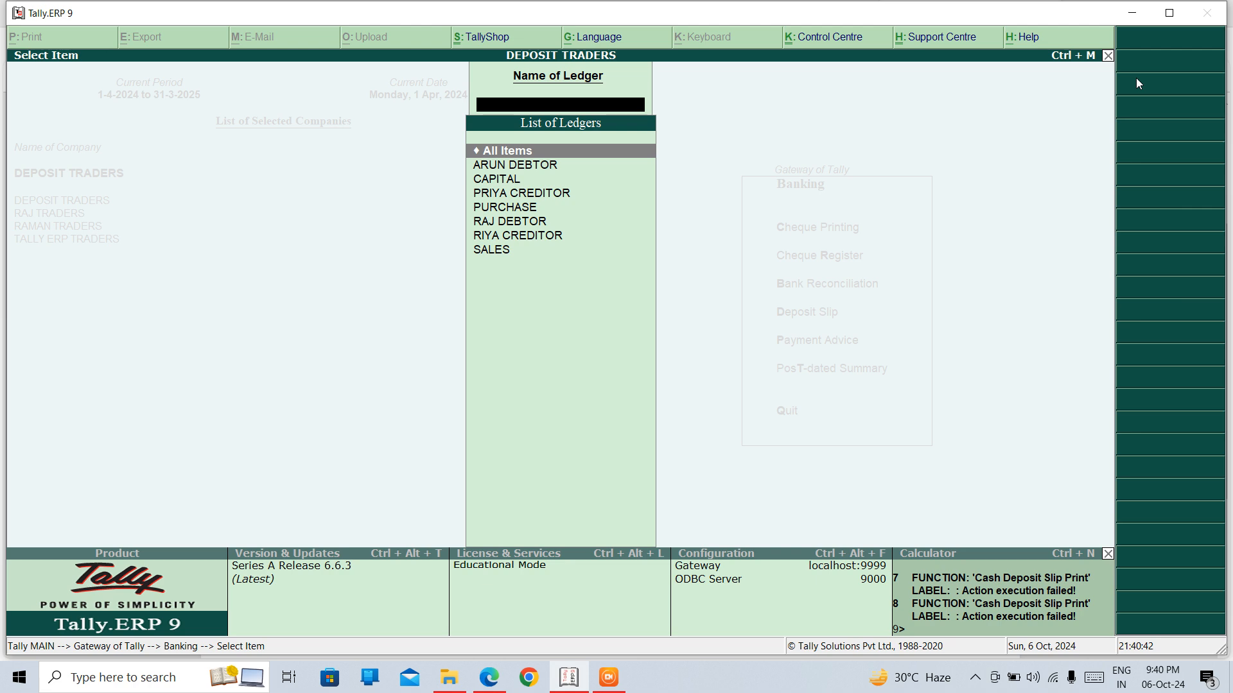
key(Return)
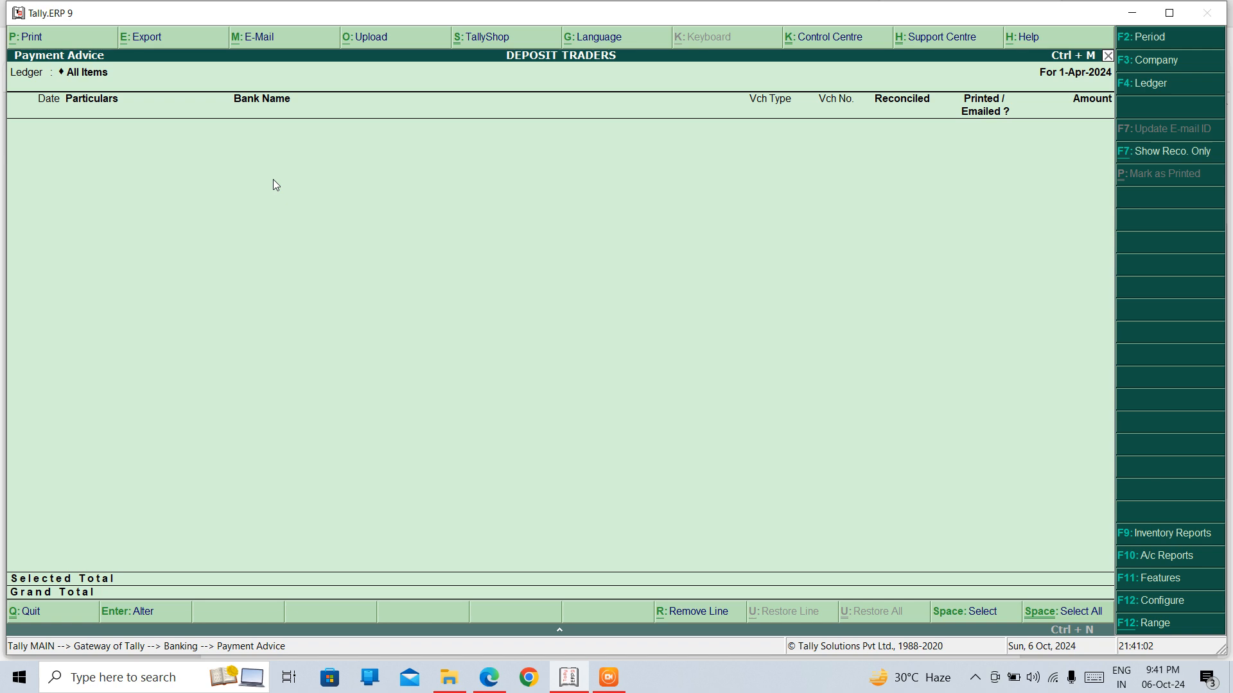
key(Escape)
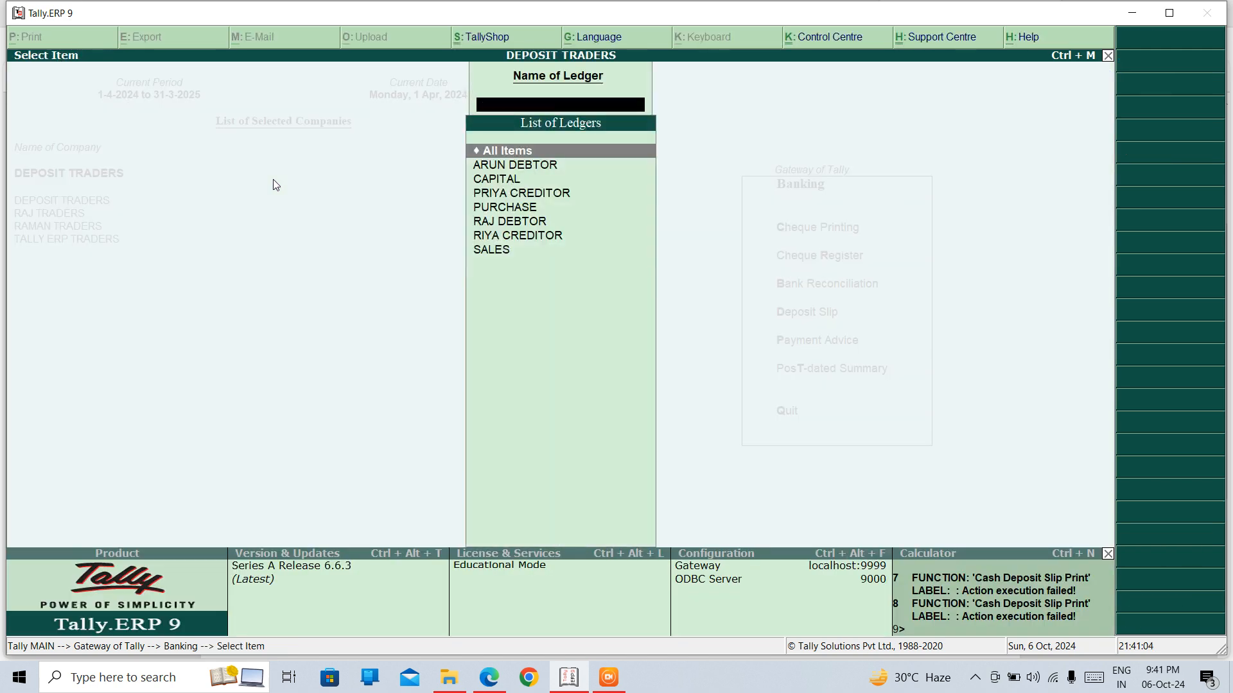
key(Escape)
key(Escape)
key(Down)
key(Down)
key(Down)
key(Down)
key(Down)
key(Down)
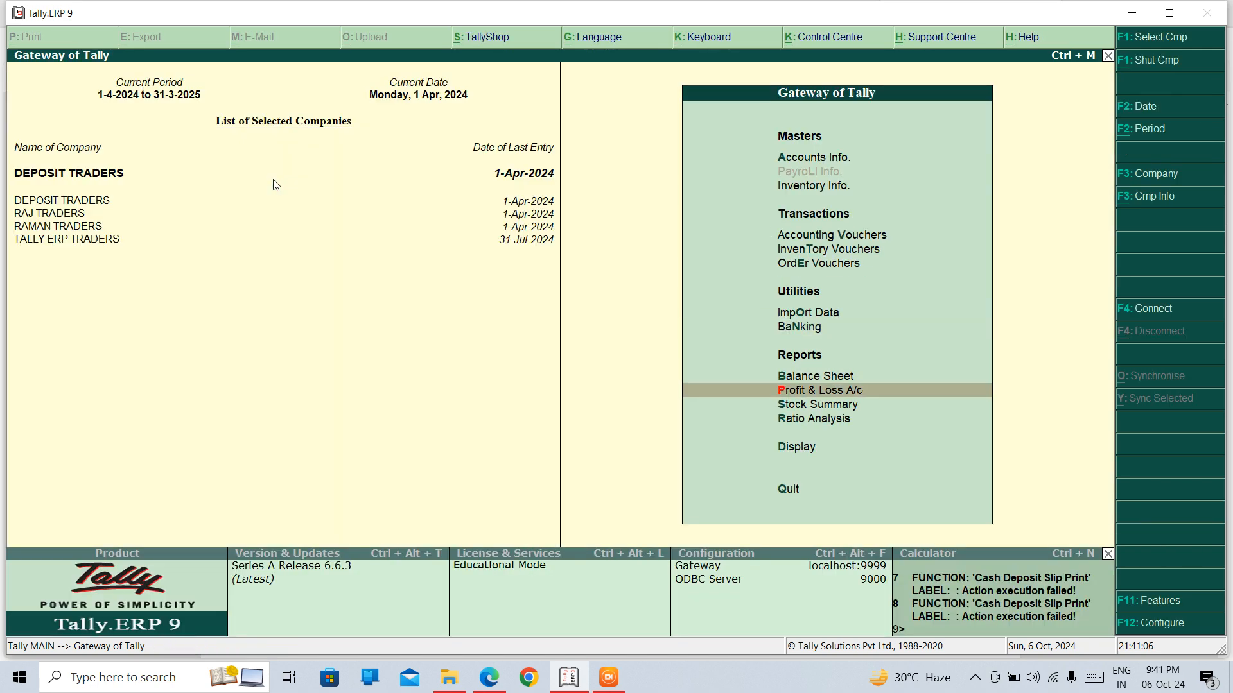
key(Down)
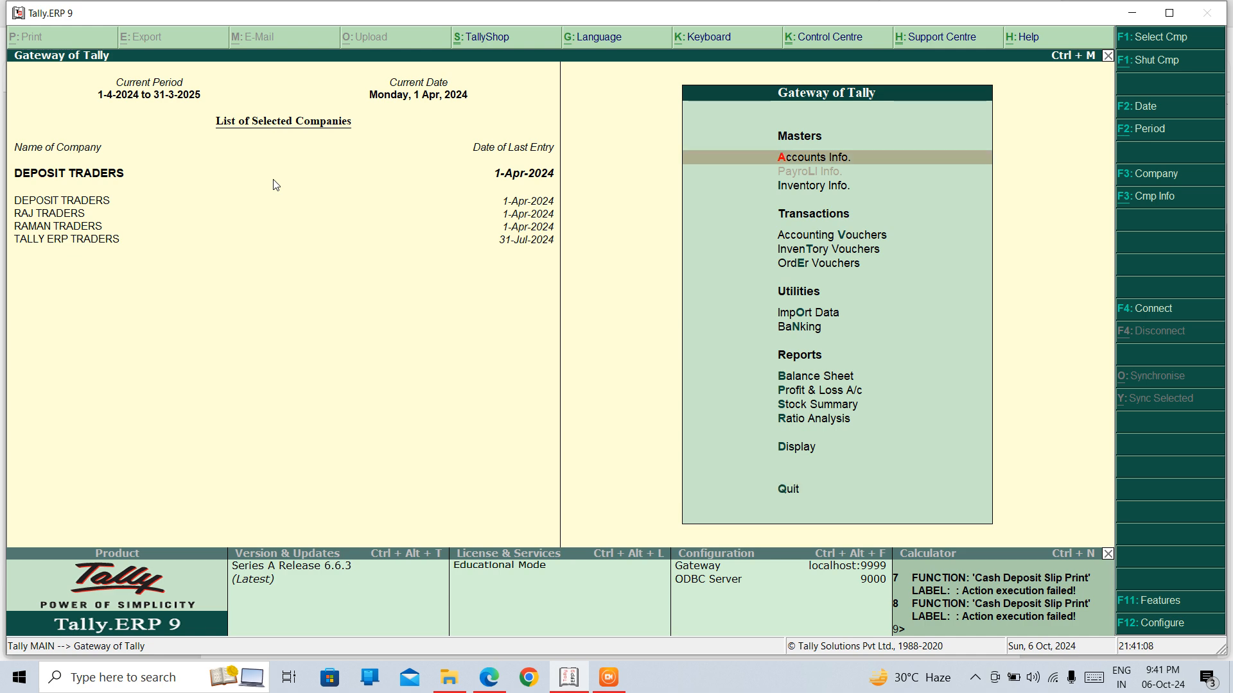